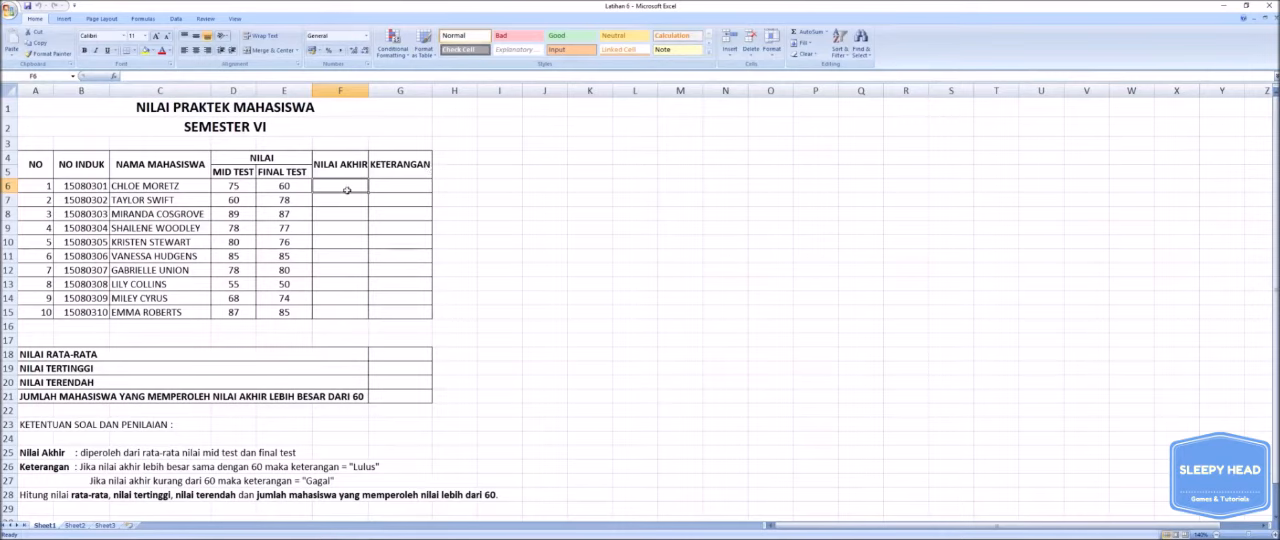
pyautogui.moveTo(347, 193); pyautogui.dragTo(355, 312)
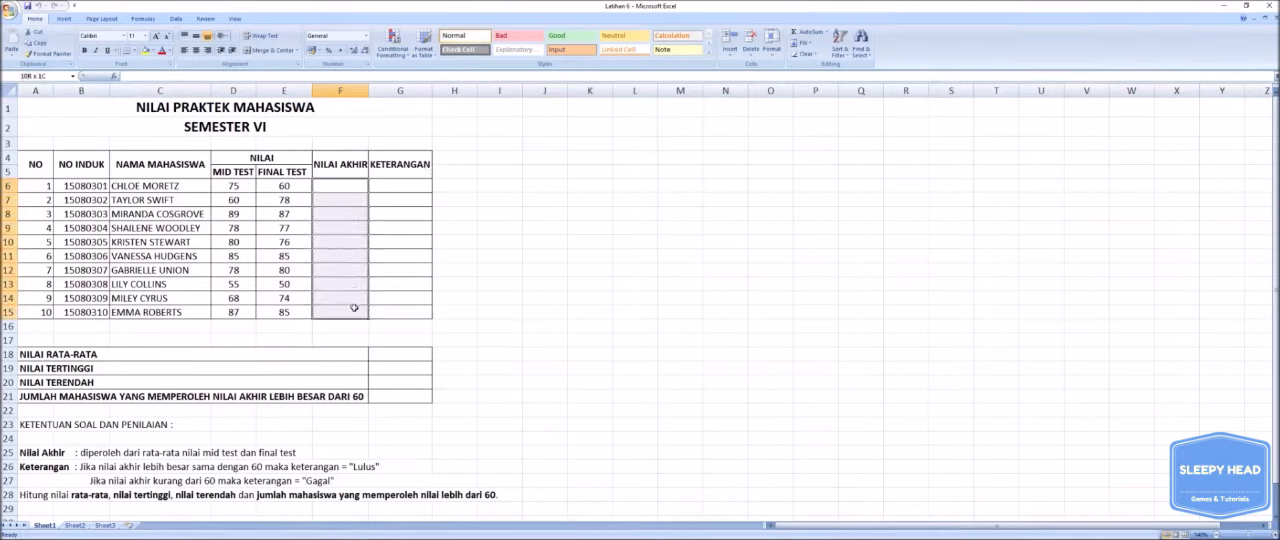
pyautogui.click(573, 187)
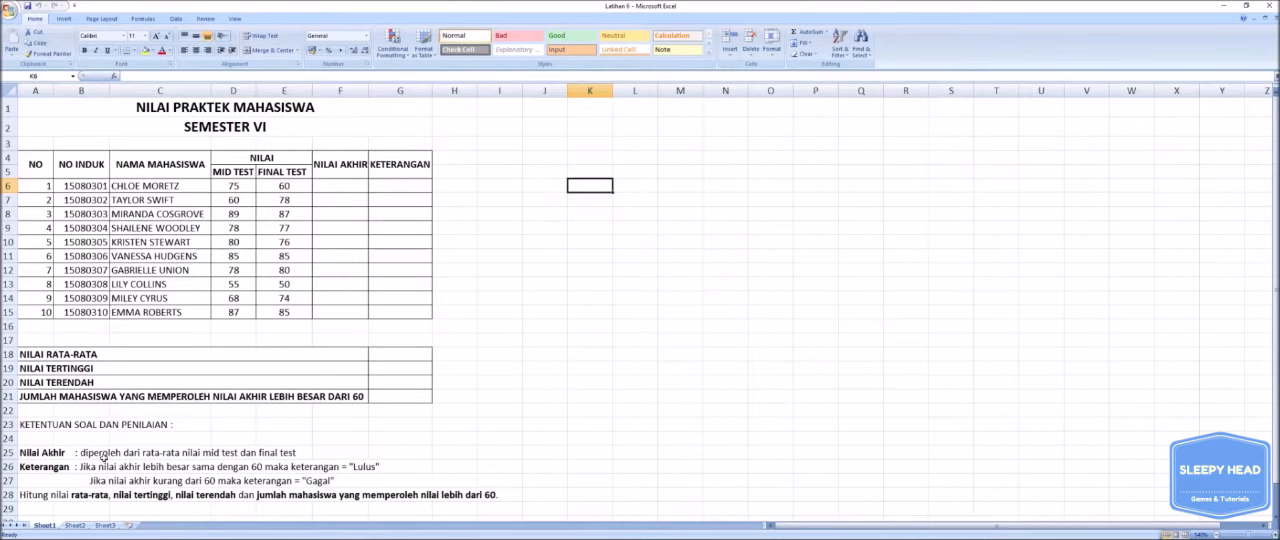
pyautogui.click(24, 453)
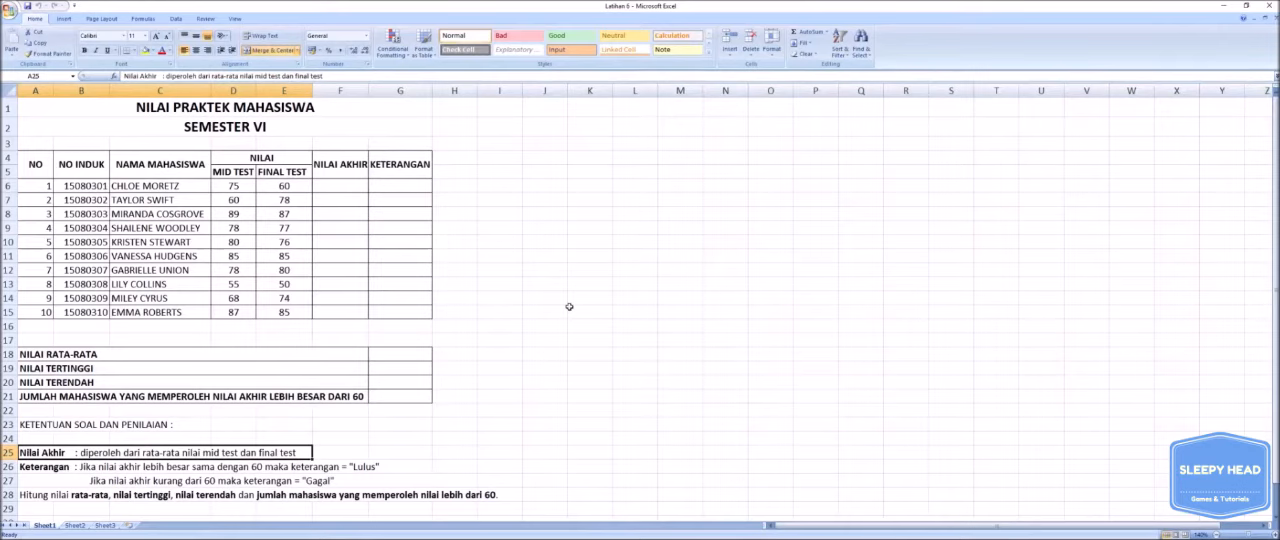
# - Enter =AVERAGE(D6:E6) in F6 to calculate the first student's NILAI AKHIR from the mid and final tests
pyautogui.click(340, 185)
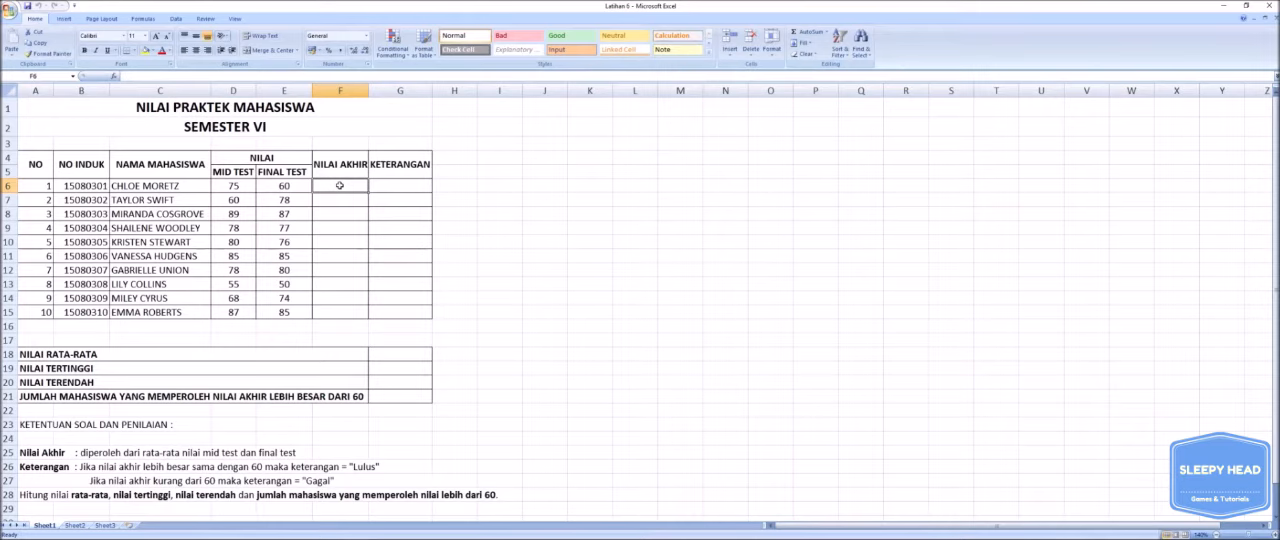
pyautogui.write('=')
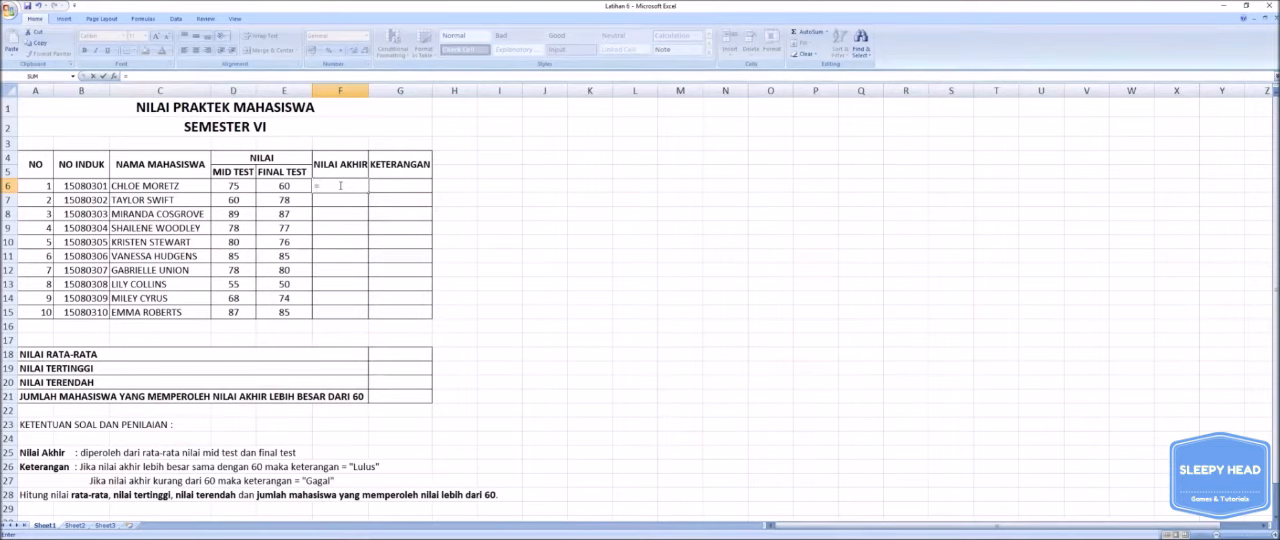
pyautogui.write('AVER')
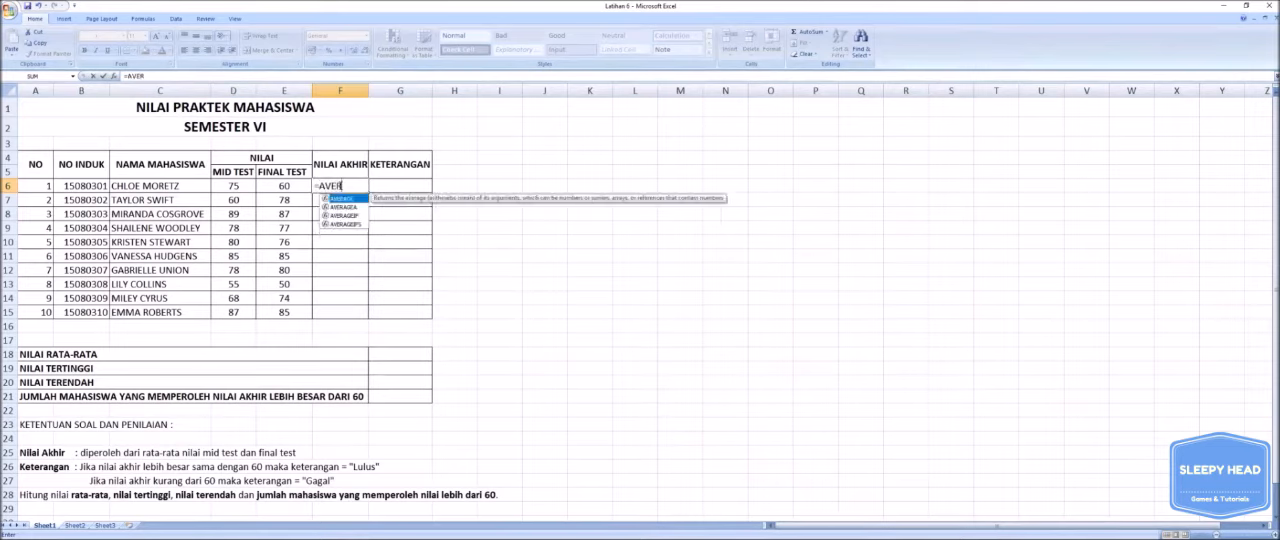
pyautogui.write('AGE(')
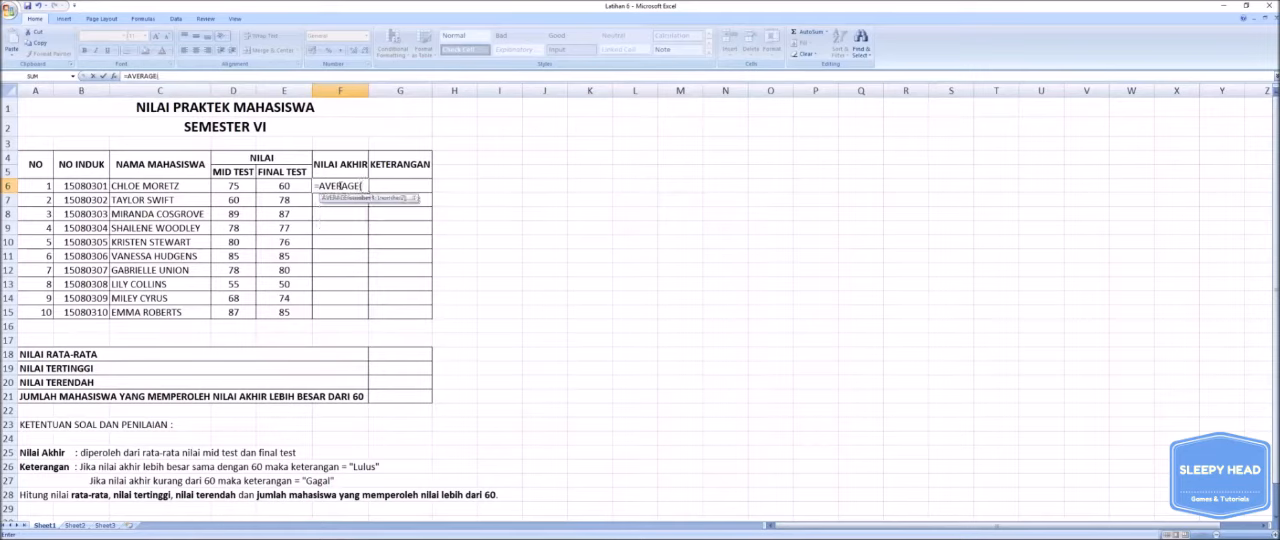
pyautogui.moveTo(232, 186); pyautogui.dragTo(260, 186)
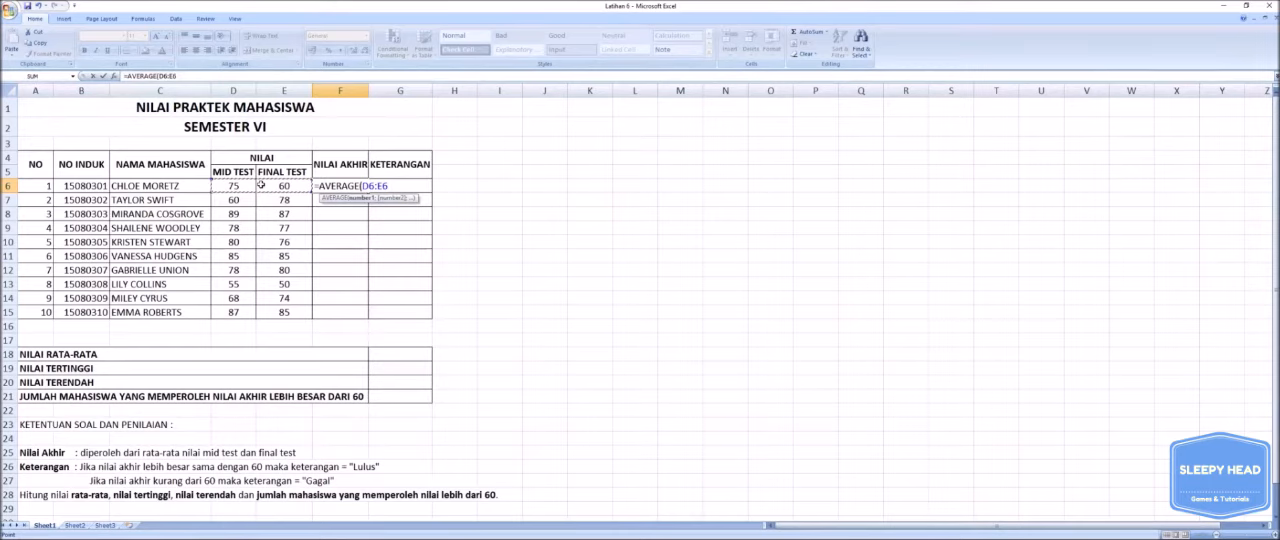
pyautogui.write(')')
pyautogui.press('Return')
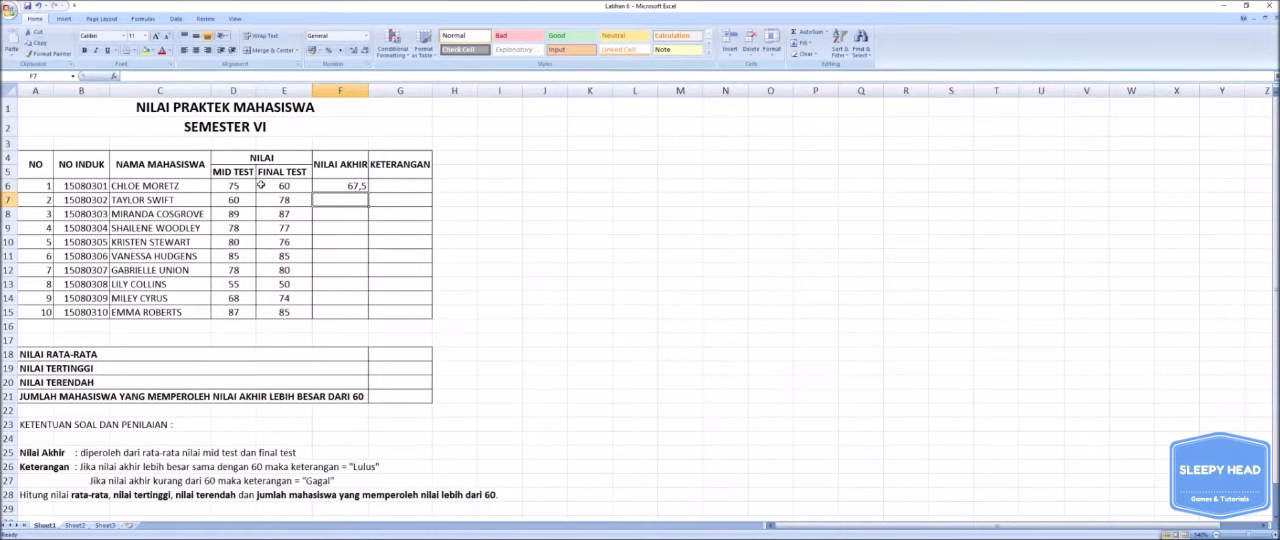
# - Fill the NILAI AKHIR average formula from F6 down to F15 for all remaining students
pyautogui.click(351, 186)
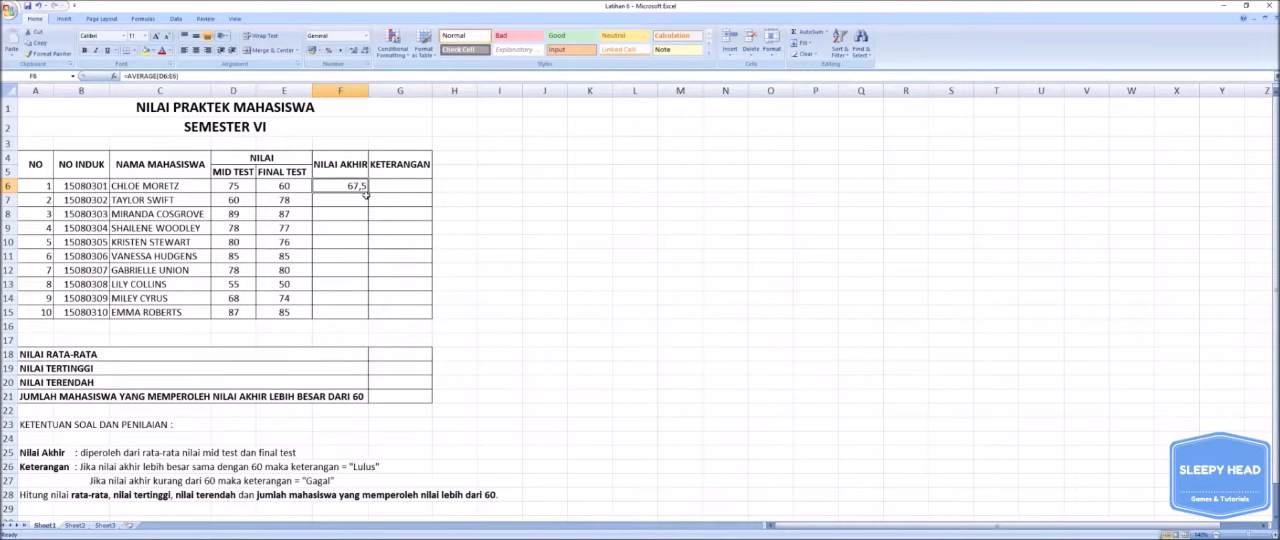
pyautogui.moveTo(368, 193); pyautogui.dragTo(366, 314)
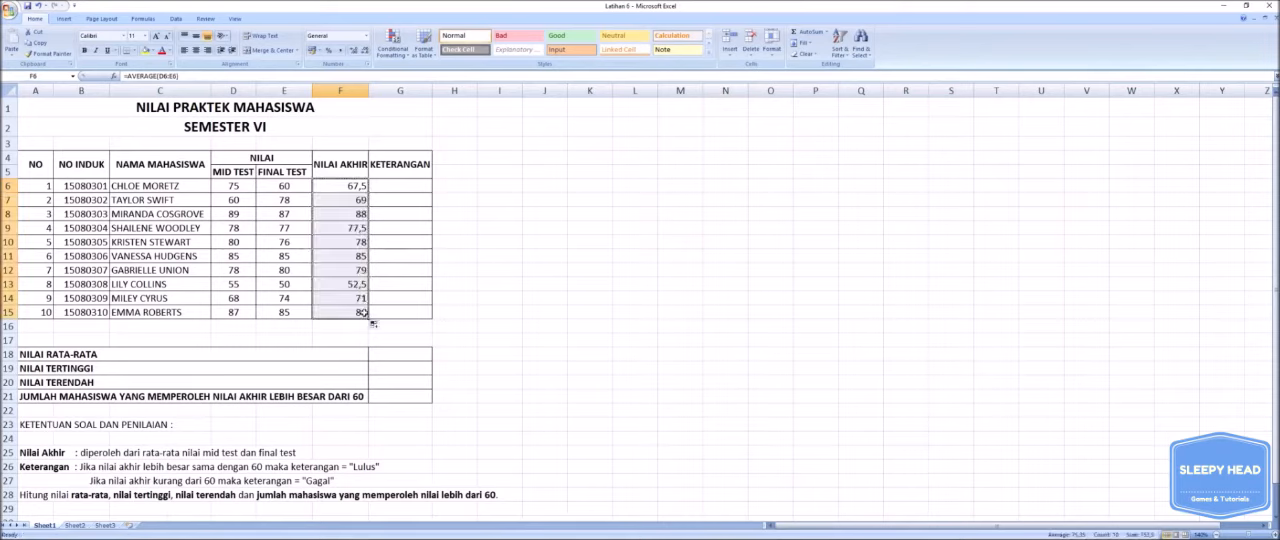
pyautogui.click(479, 267)
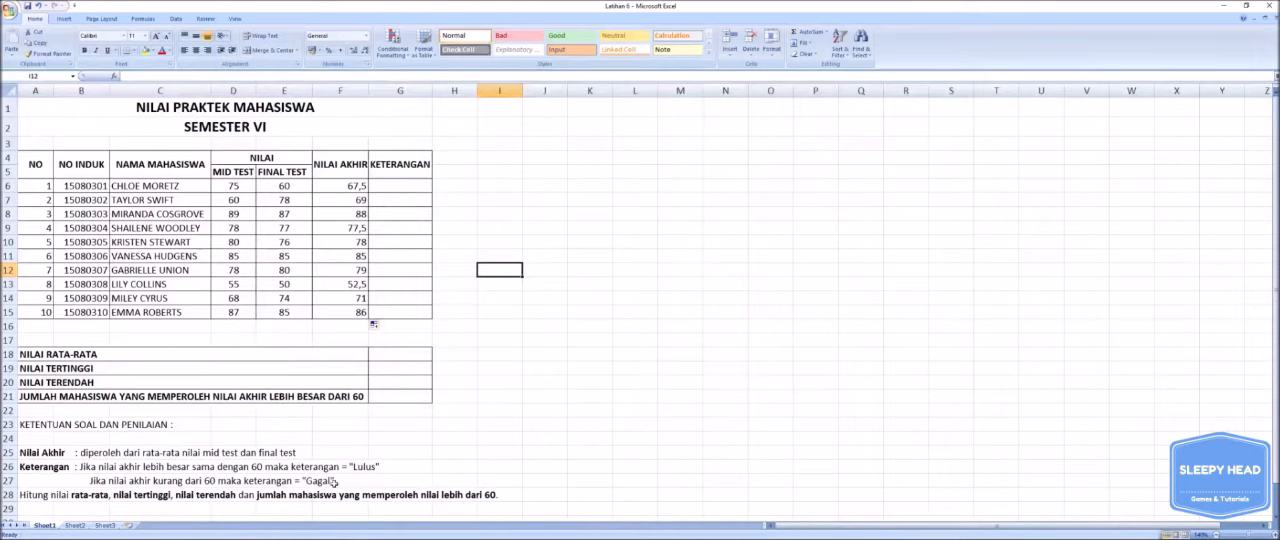
pyautogui.click(410, 188)
pyautogui.moveTo(410, 188); pyautogui.dragTo(410, 309)
pyautogui.click(450, 189)
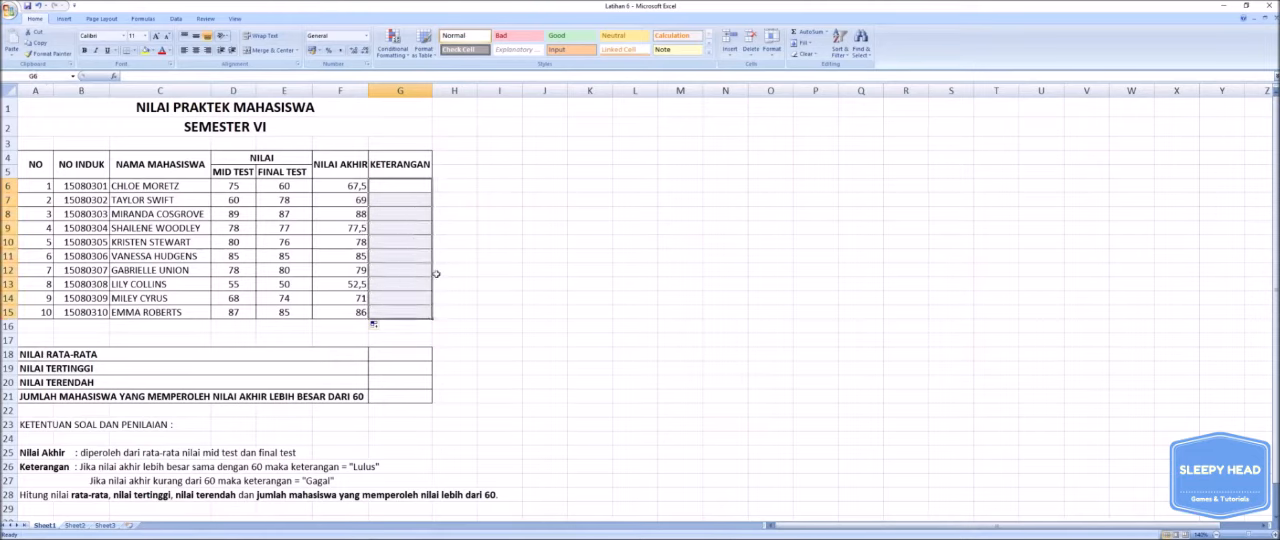
pyautogui.click(501, 218)
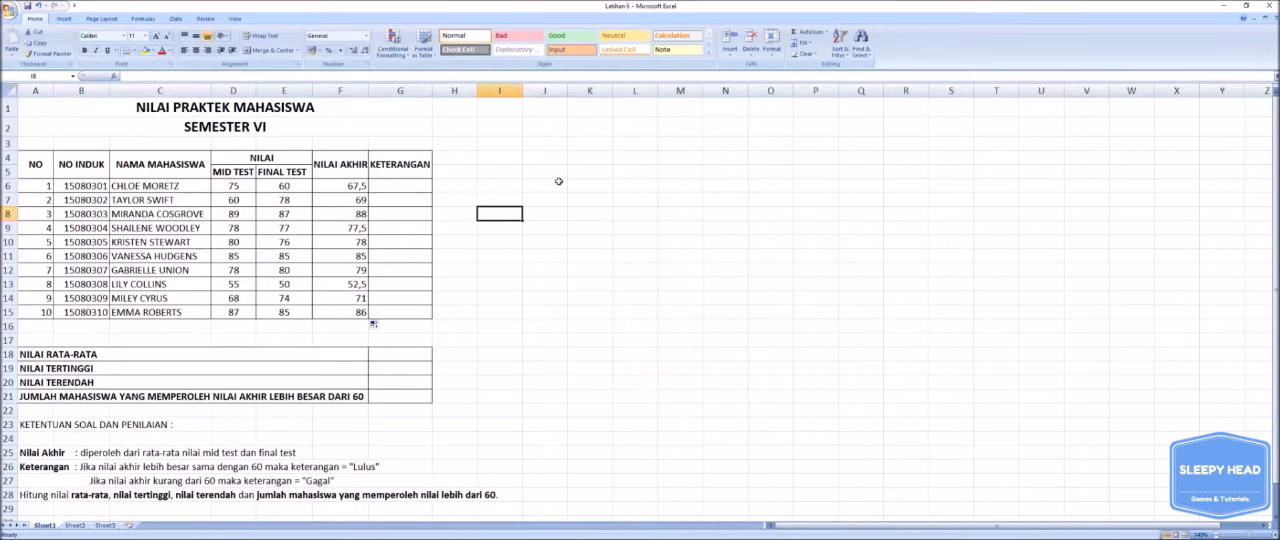
# - Enter =IF(F6>=60;"LULUS";"GAGAL") in G6 as the first student's KETERANGAN
pyautogui.click(380, 185)
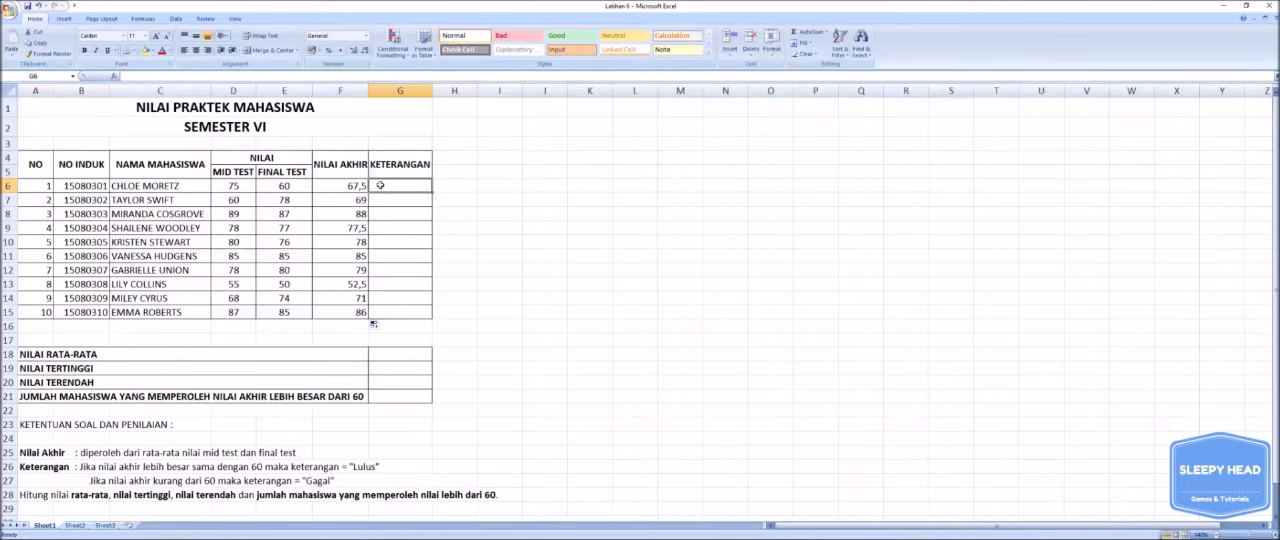
pyautogui.write('=')
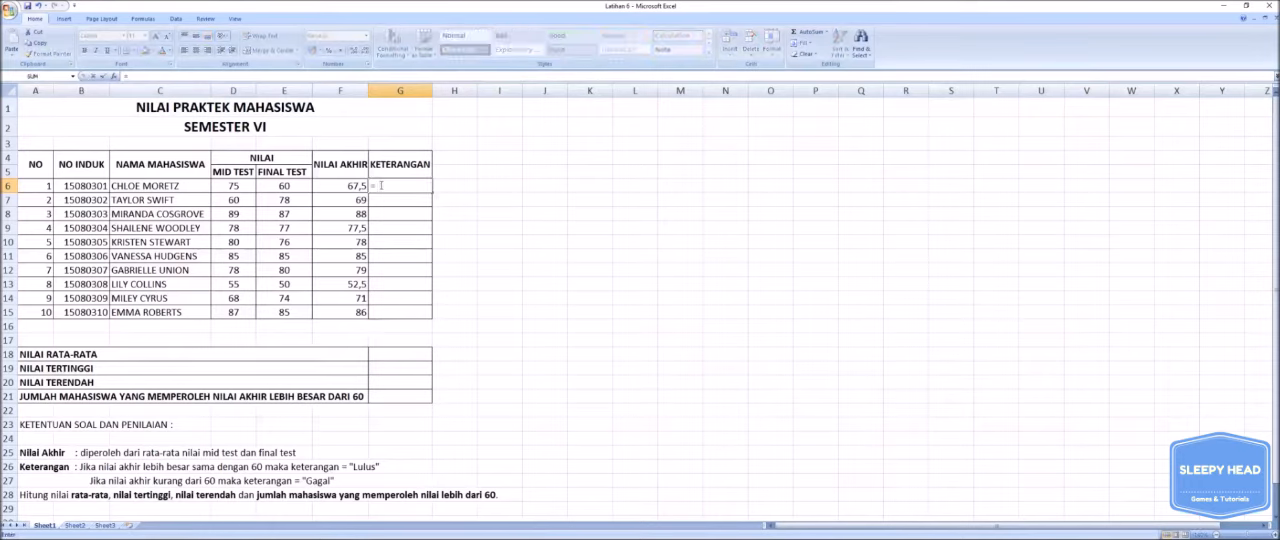
pyautogui.write('IF')
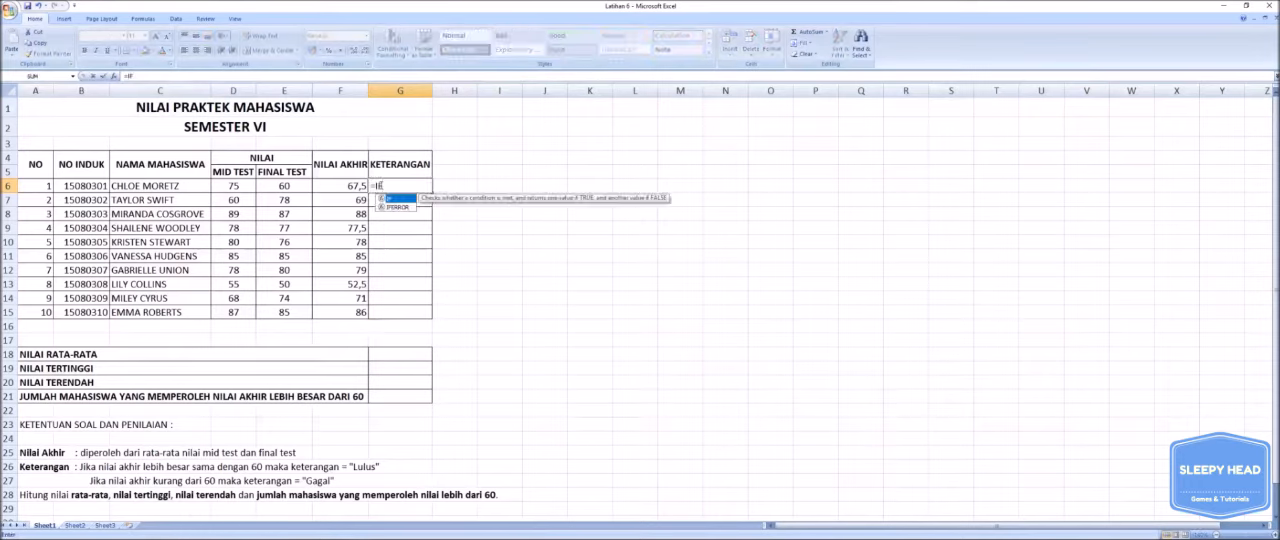
pyautogui.write('(')
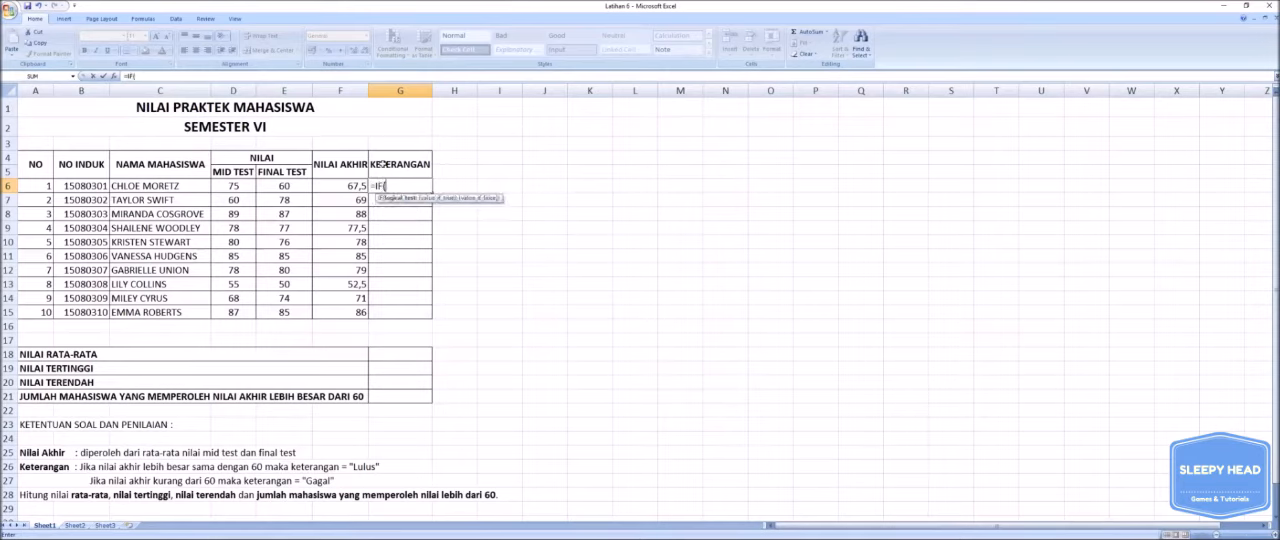
pyautogui.click(351, 183)
pyautogui.write('>=60;"')
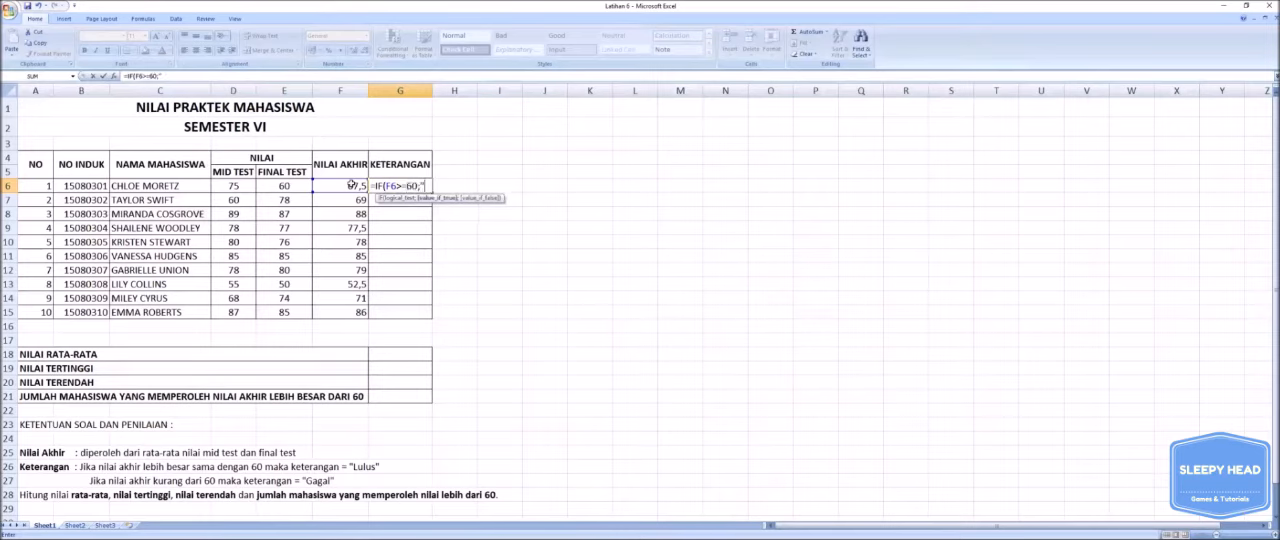
pyautogui.write('LULUS";')
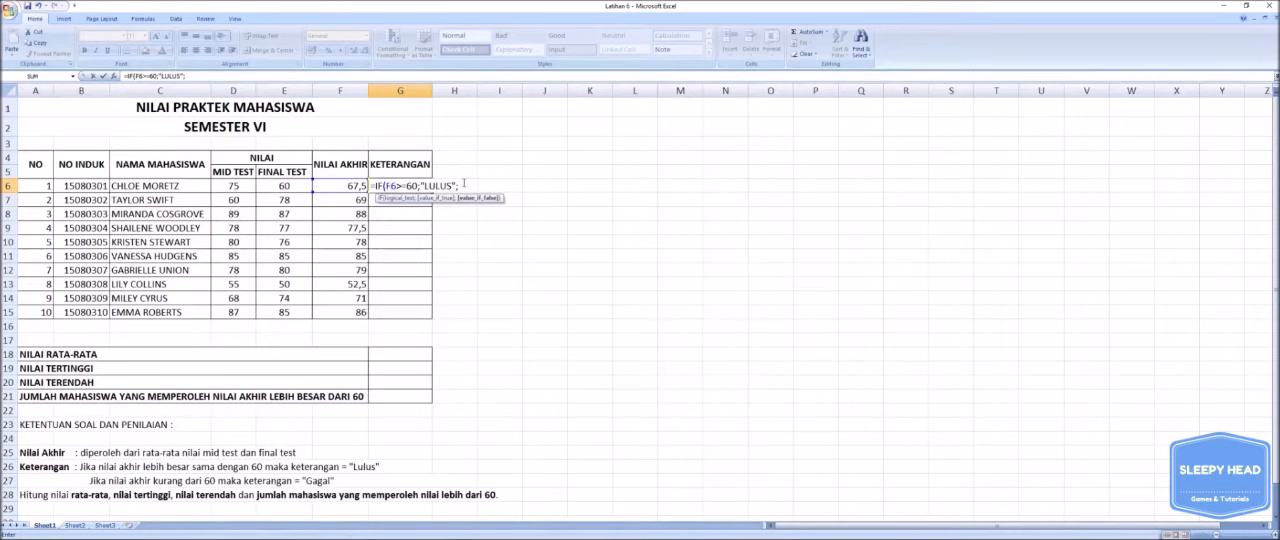
pyautogui.write('"GAGAL"')
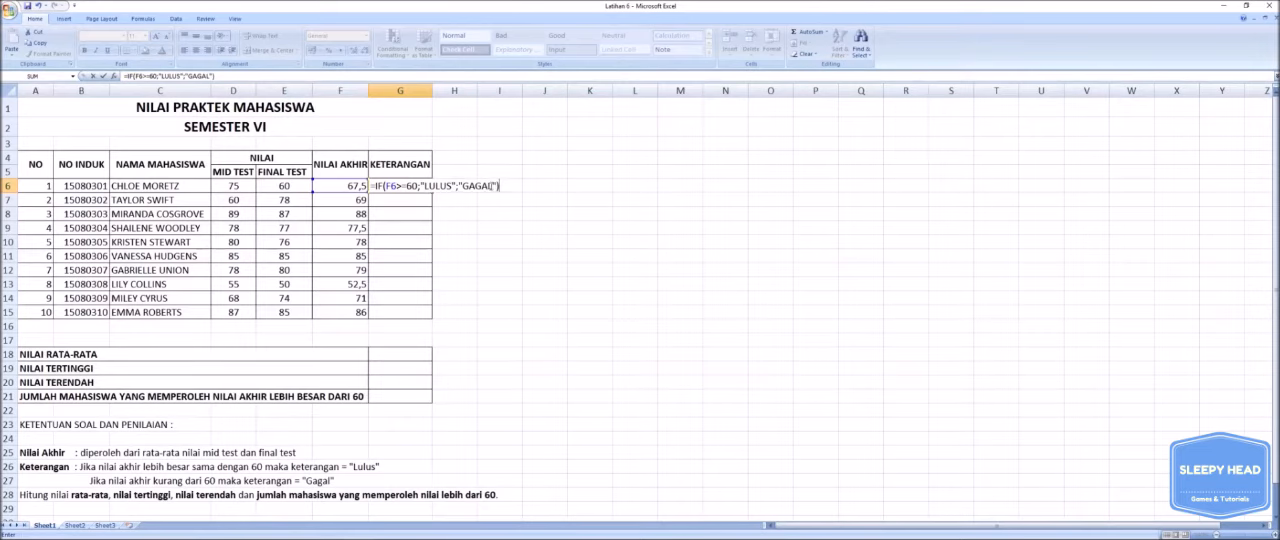
pyautogui.click(491, 186)
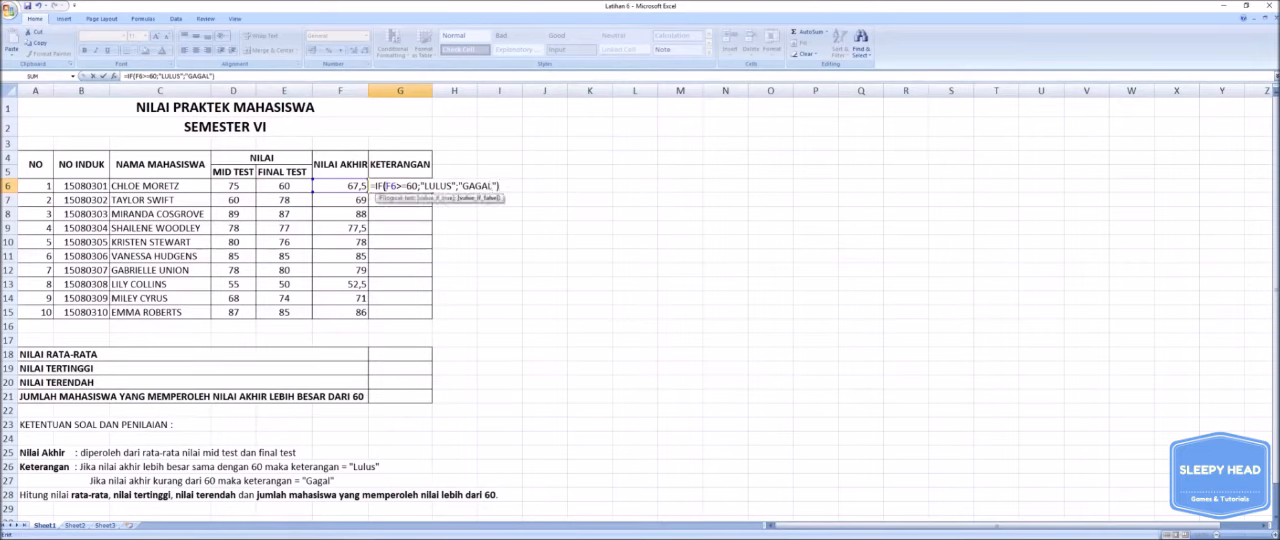
pyautogui.click(413, 186)
pyautogui.write(')')
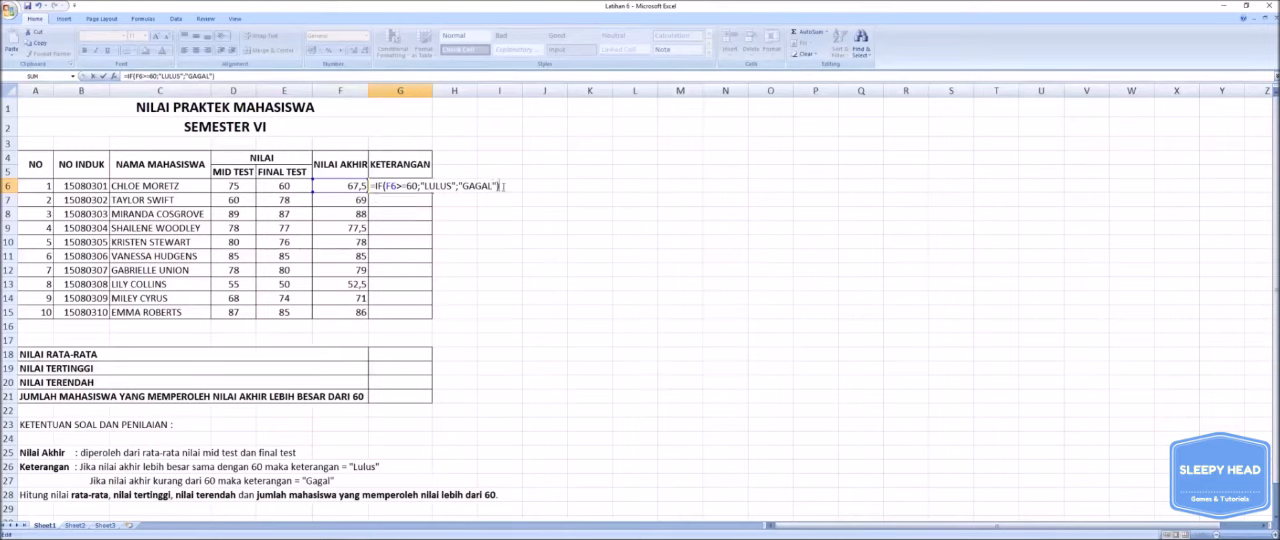
pyautogui.press('Return')
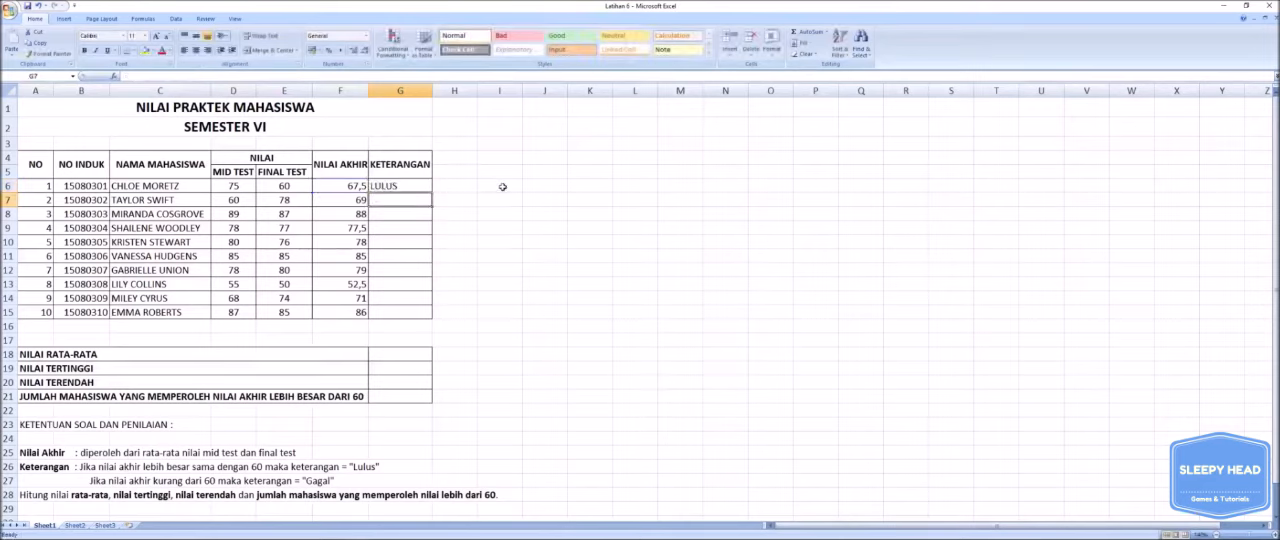
# - Fill the KETERANGAN IF formula from G6 down to G15 for all remaining students
pyautogui.click(400, 184)
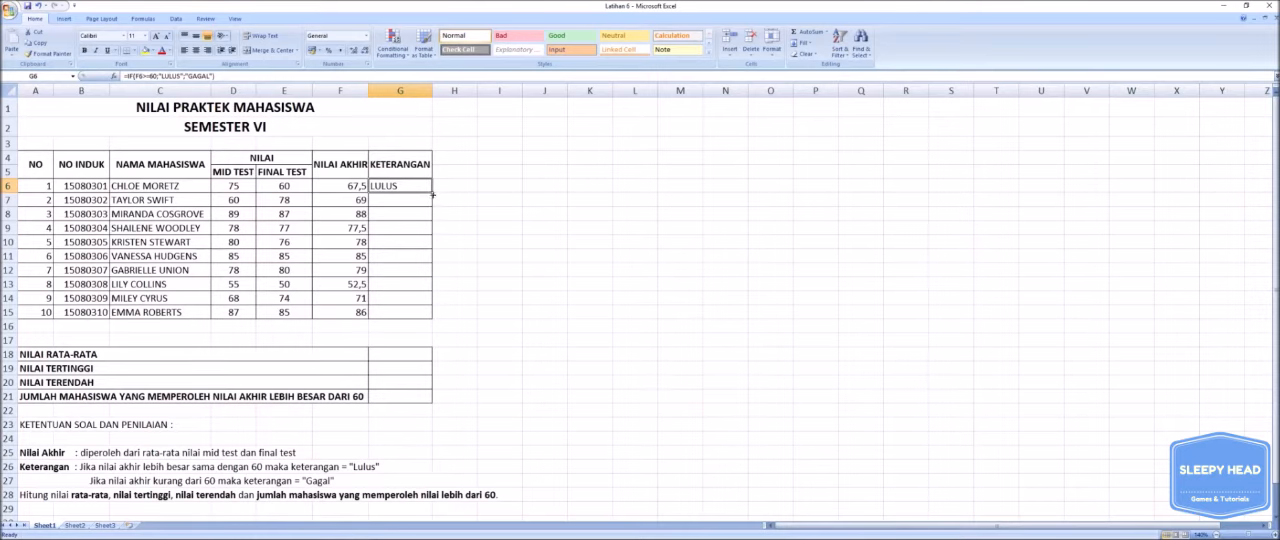
pyautogui.moveTo(432, 191); pyautogui.dragTo(427, 316)
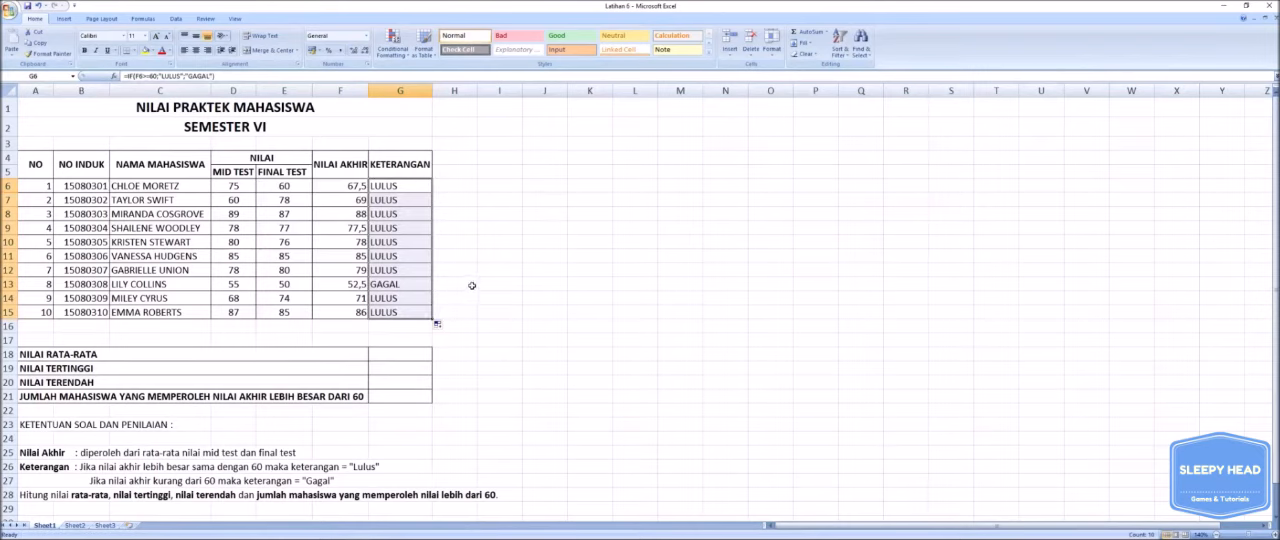
pyautogui.click(513, 323)
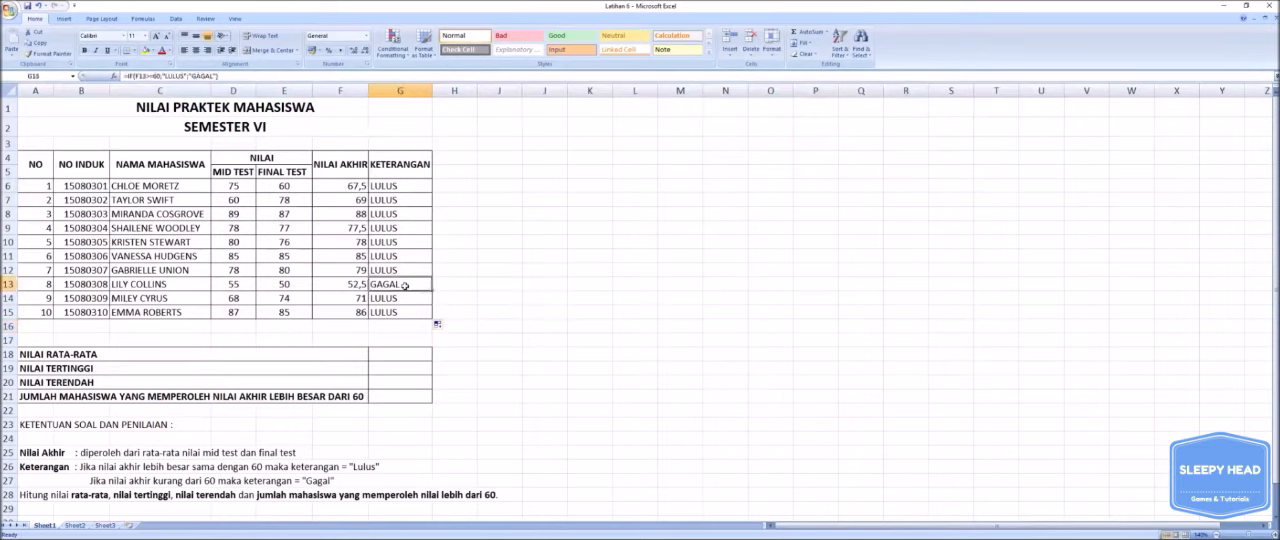
pyautogui.click(353, 285)
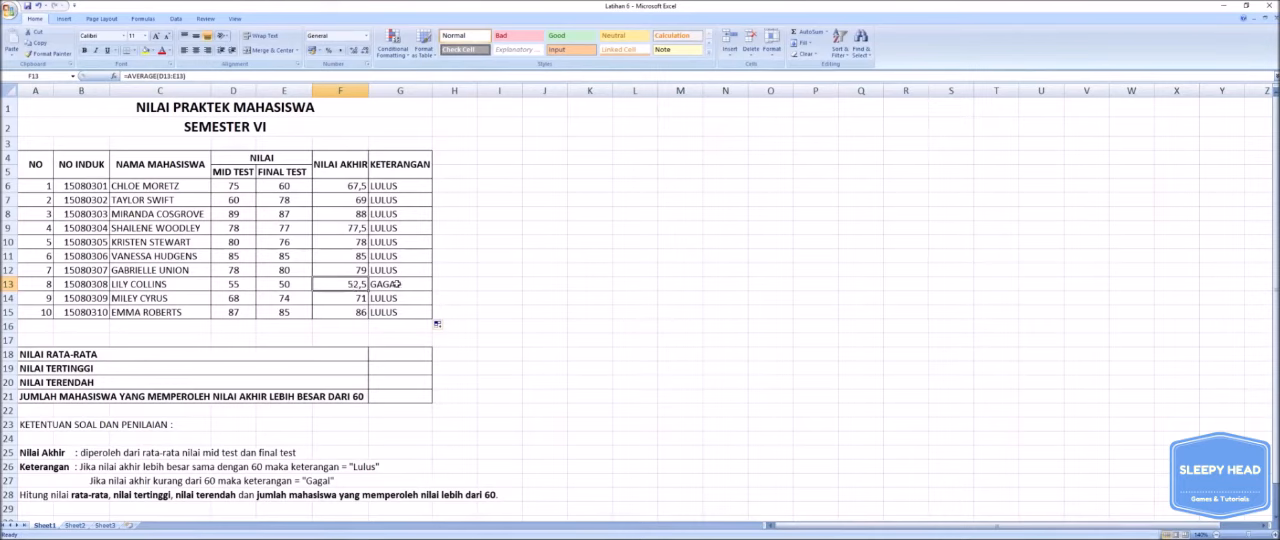
pyautogui.doubleClick(397, 284)
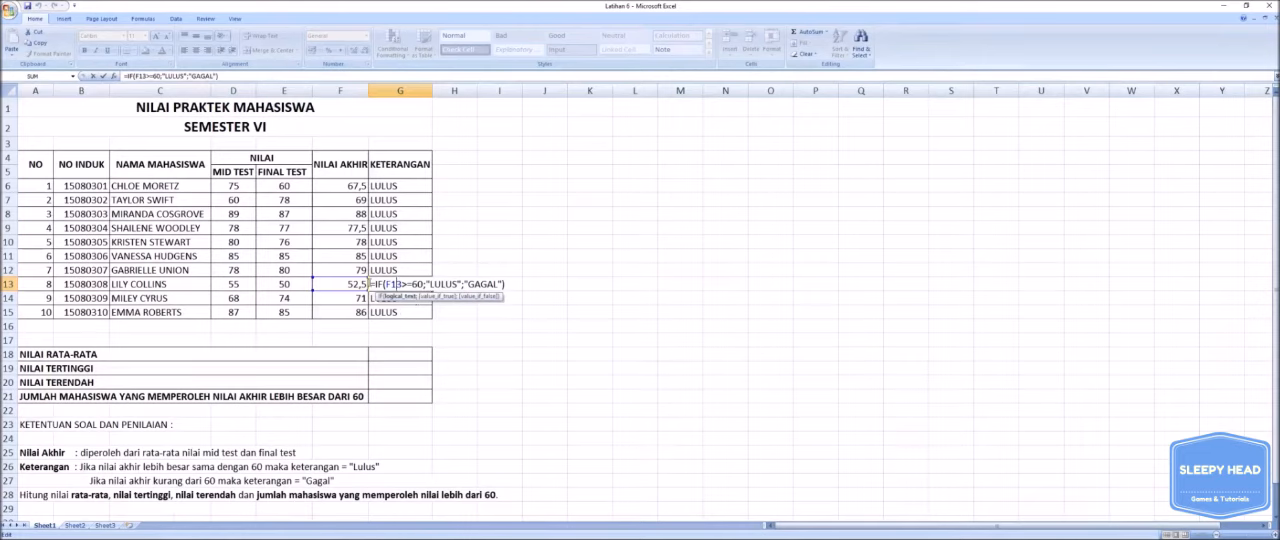
pyautogui.click(527, 287)
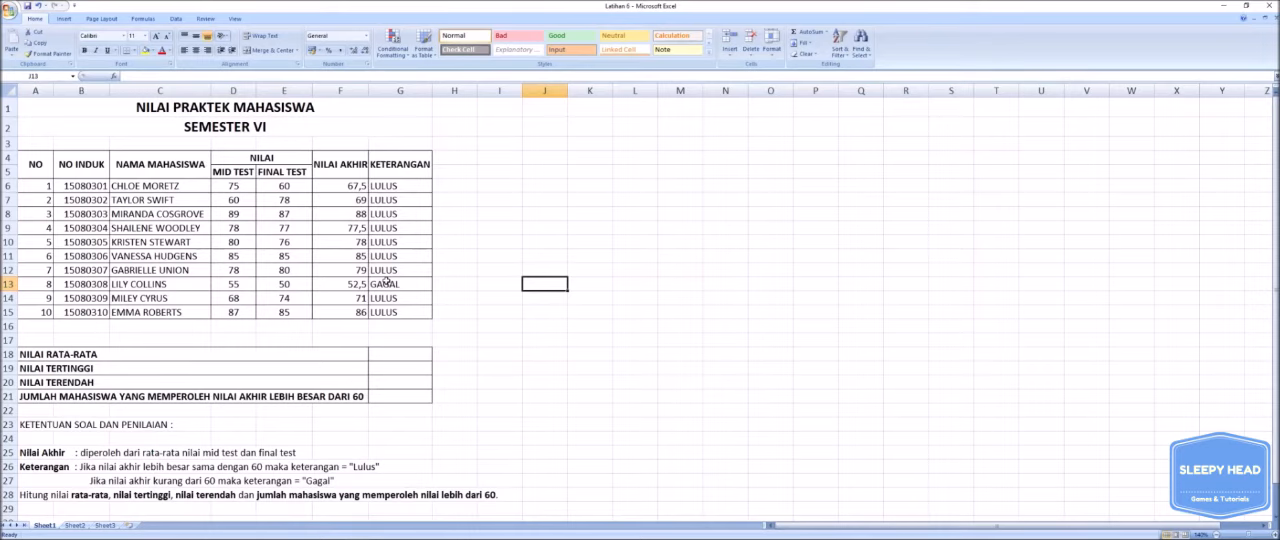
# - Enter =AVERAGE(F6:F15) in G18 to calculate the NILAI RATA-RATA of all final scores
pyautogui.click(388, 355)
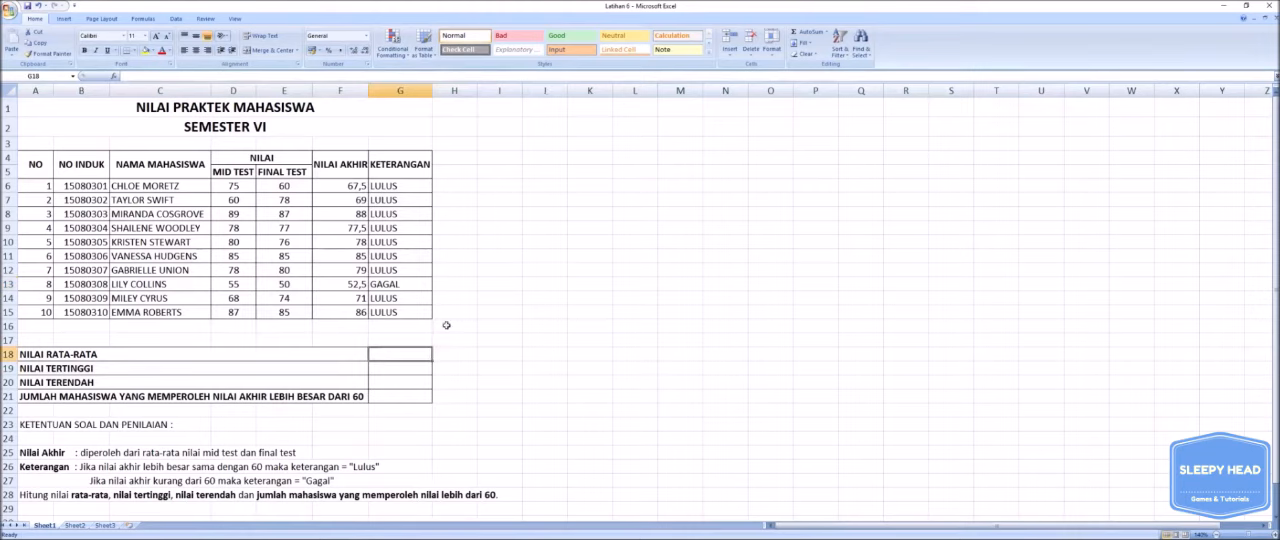
pyautogui.write('=')
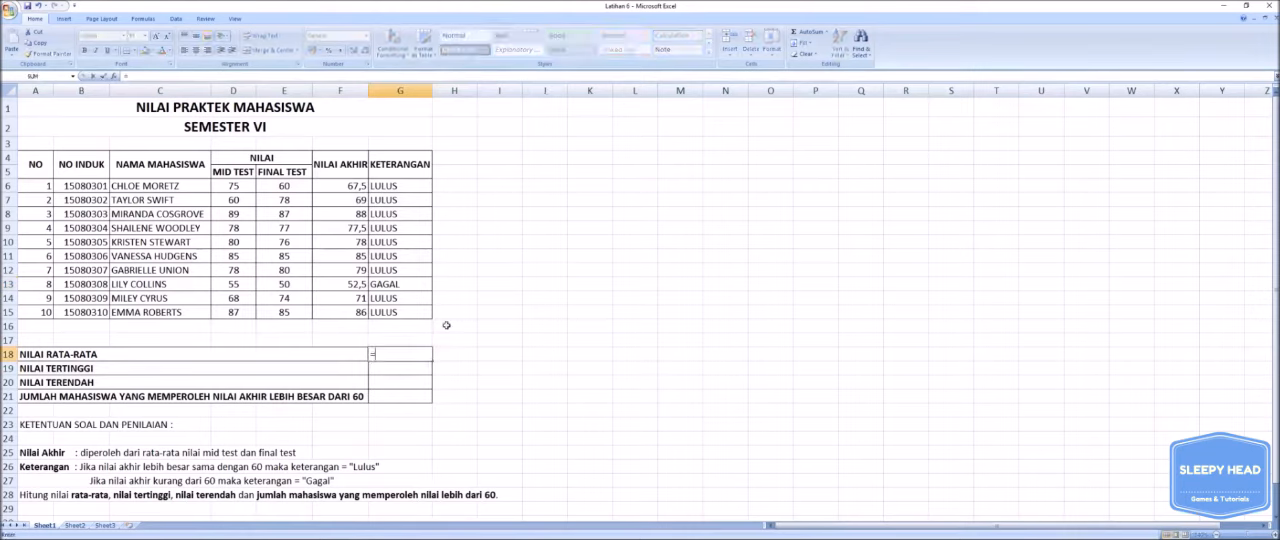
pyautogui.write('A')
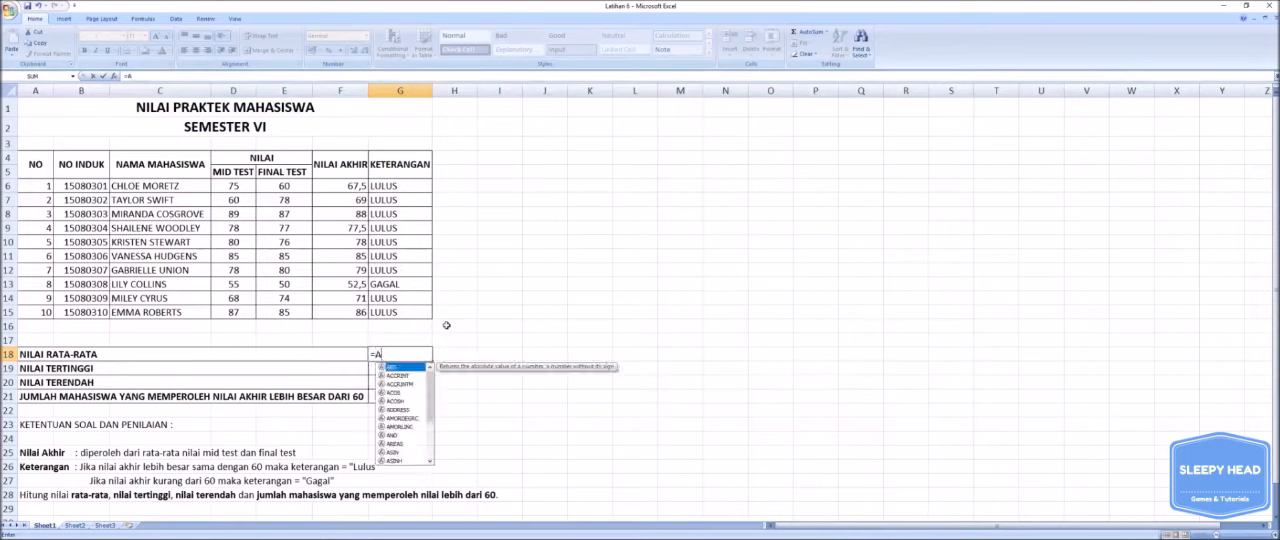
pyautogui.write('VERAGE')
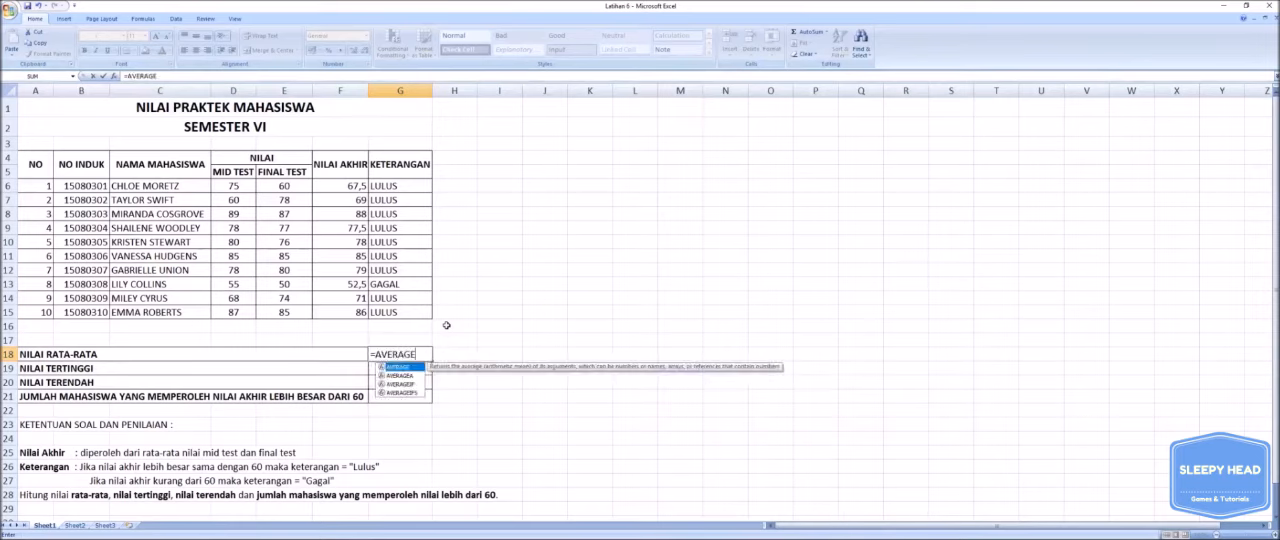
pyautogui.write('(')
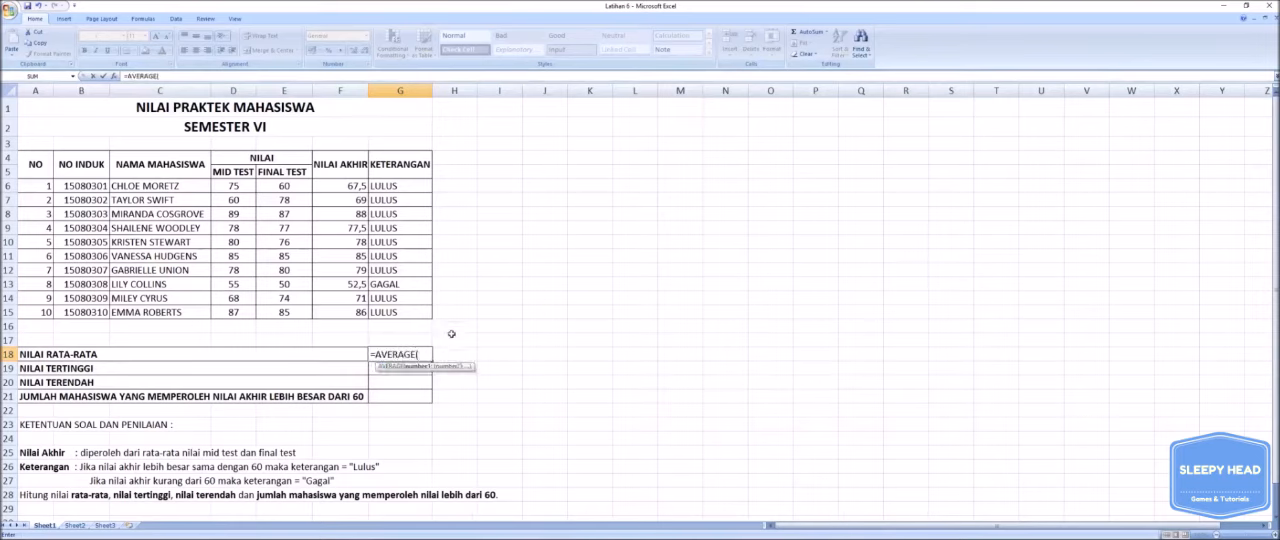
pyautogui.click(341, 187)
pyautogui.moveTo(341, 187); pyautogui.dragTo(372, 318)
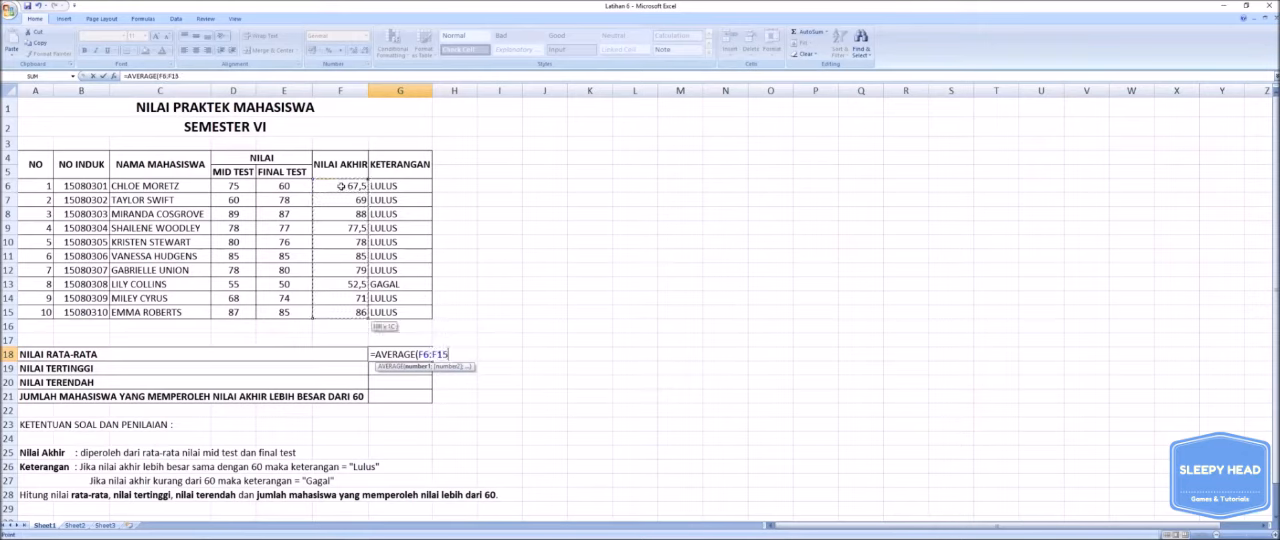
pyautogui.write(')')
pyautogui.press('Return')
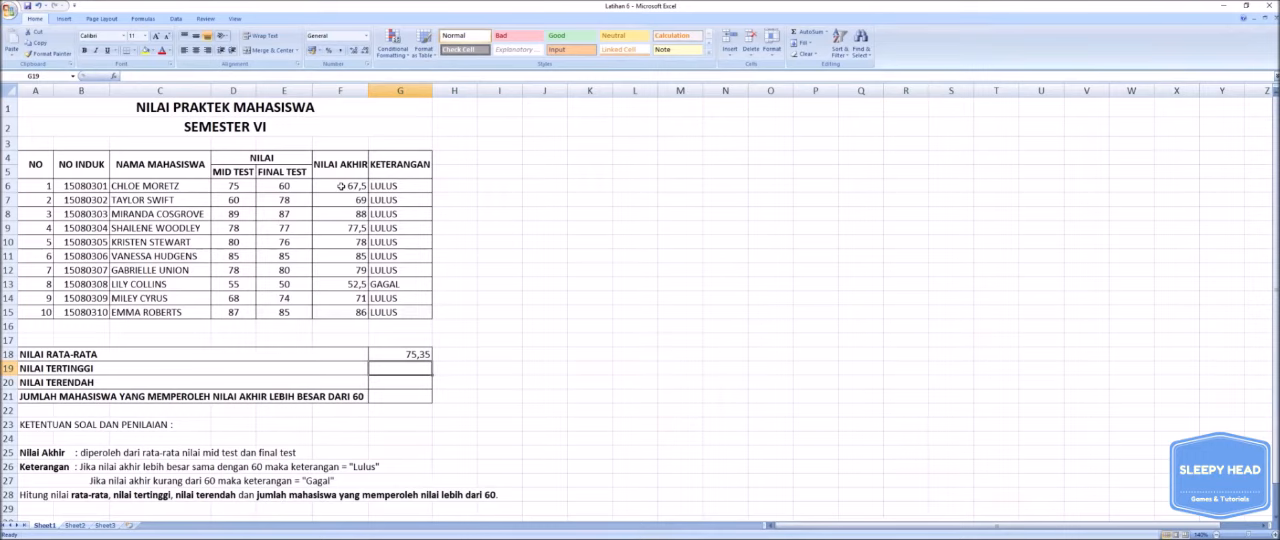
# - Enter =MAX(F6:F15) in G19 to get the NILAI TERTINGGI of the final scores
pyautogui.write('=')
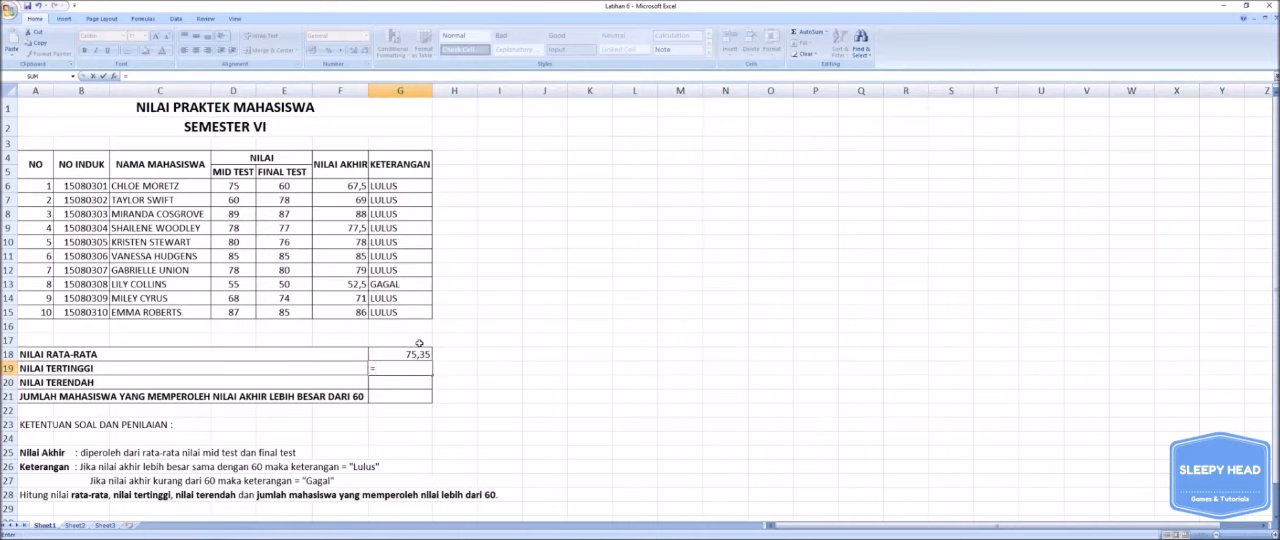
pyautogui.write('MAX')
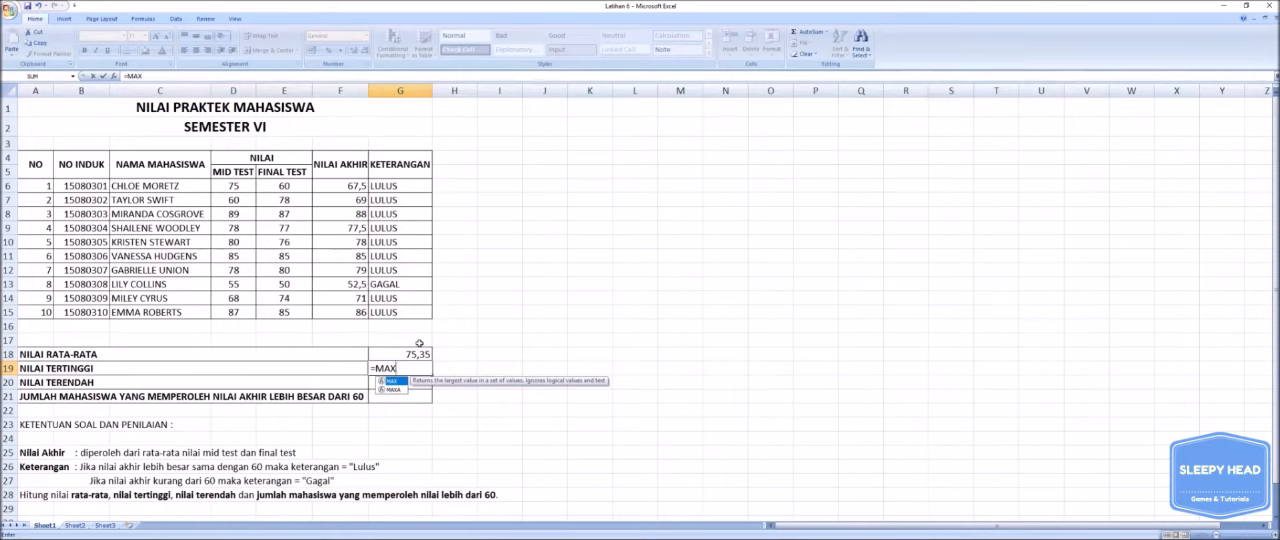
pyautogui.write('(')
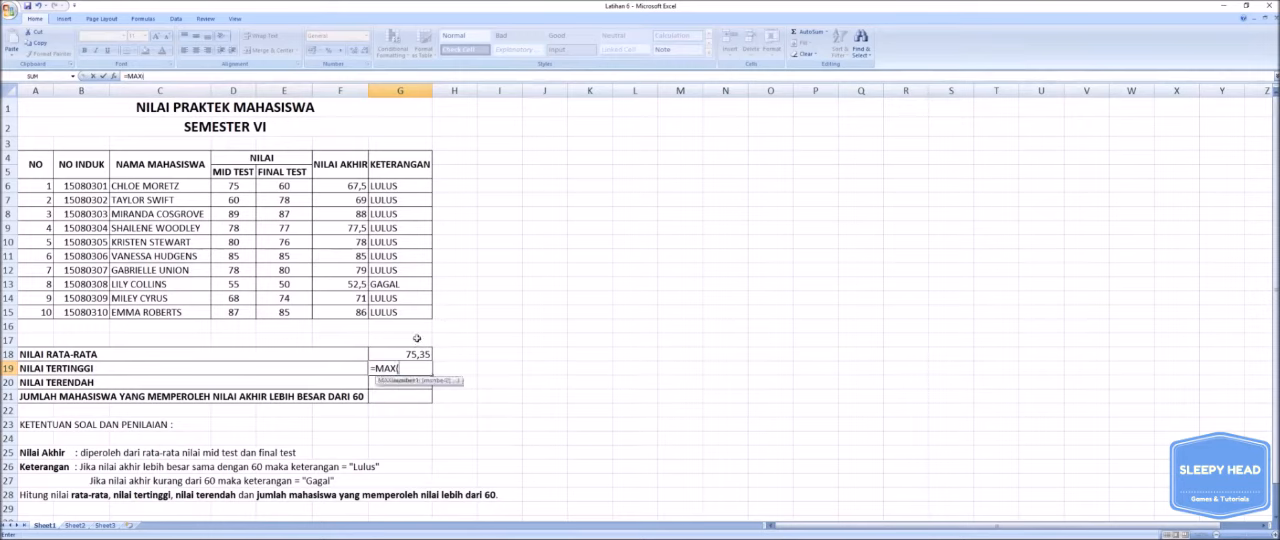
pyautogui.click(345, 186)
pyautogui.moveTo(345, 186); pyautogui.dragTo(366, 314)
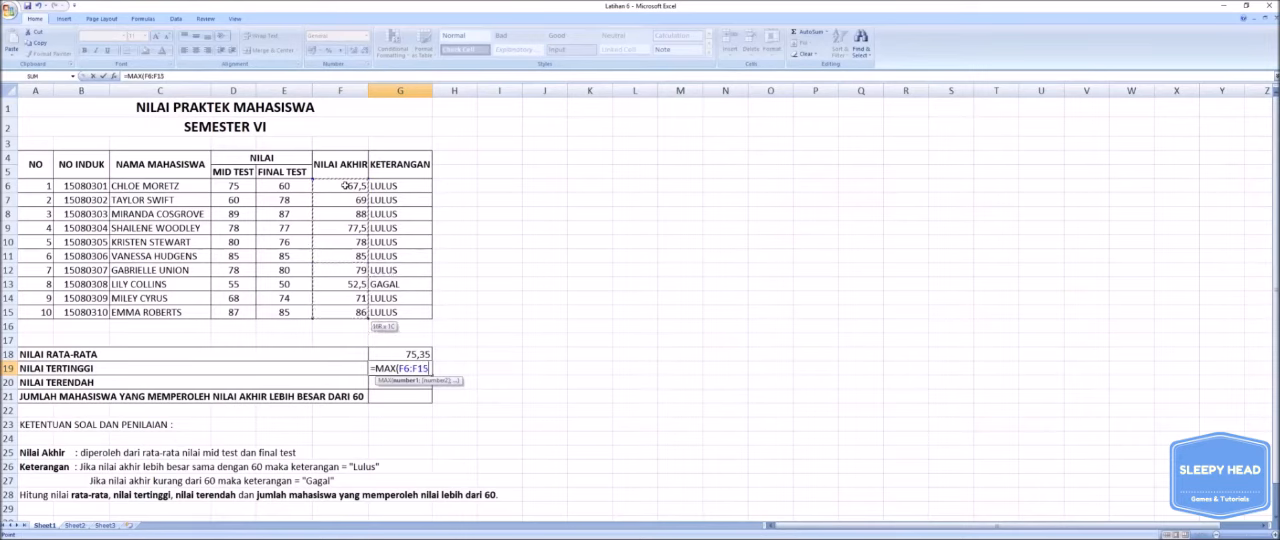
pyautogui.write(')')
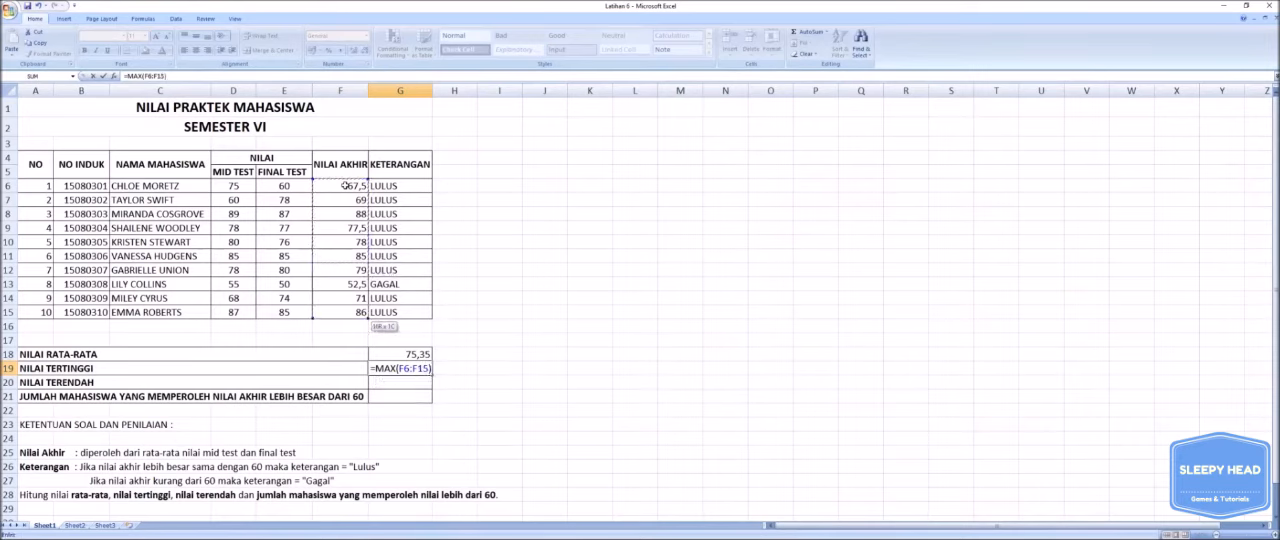
pyautogui.press('Return')
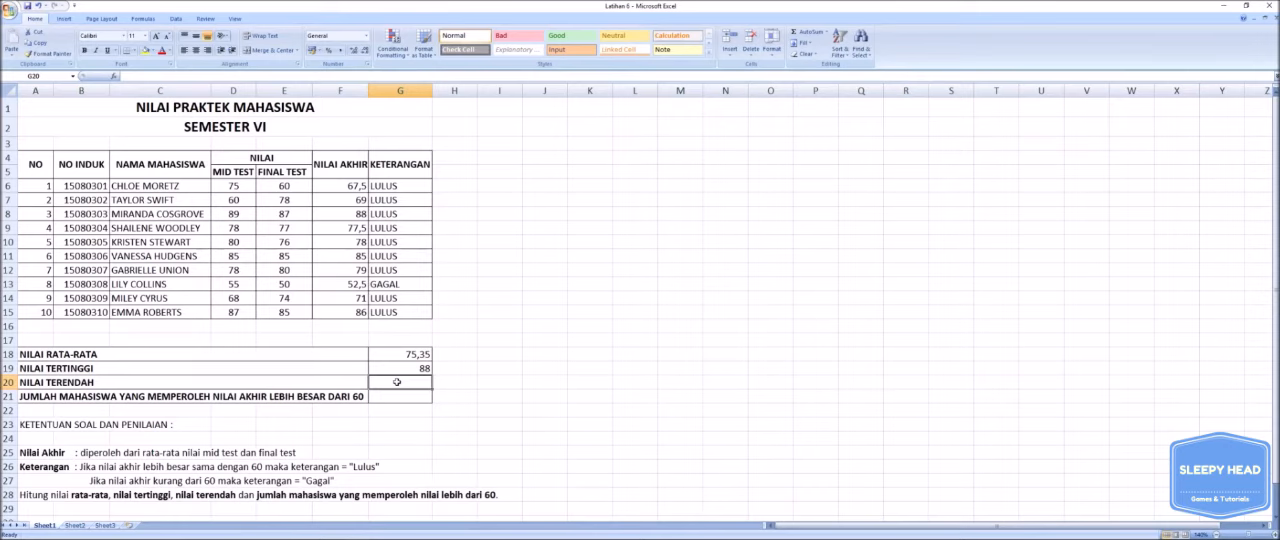
# - Enter =MIN(F6:F15) in G20 to get the NILAI TERENDAH of the final scores
pyautogui.write('=')
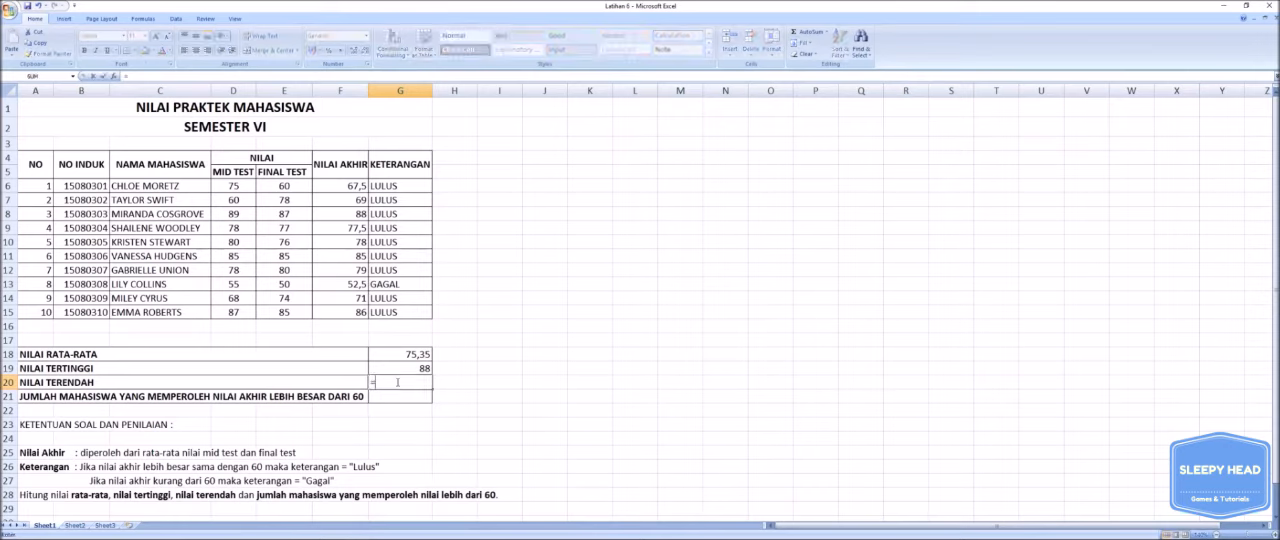
pyautogui.write('MIN(')
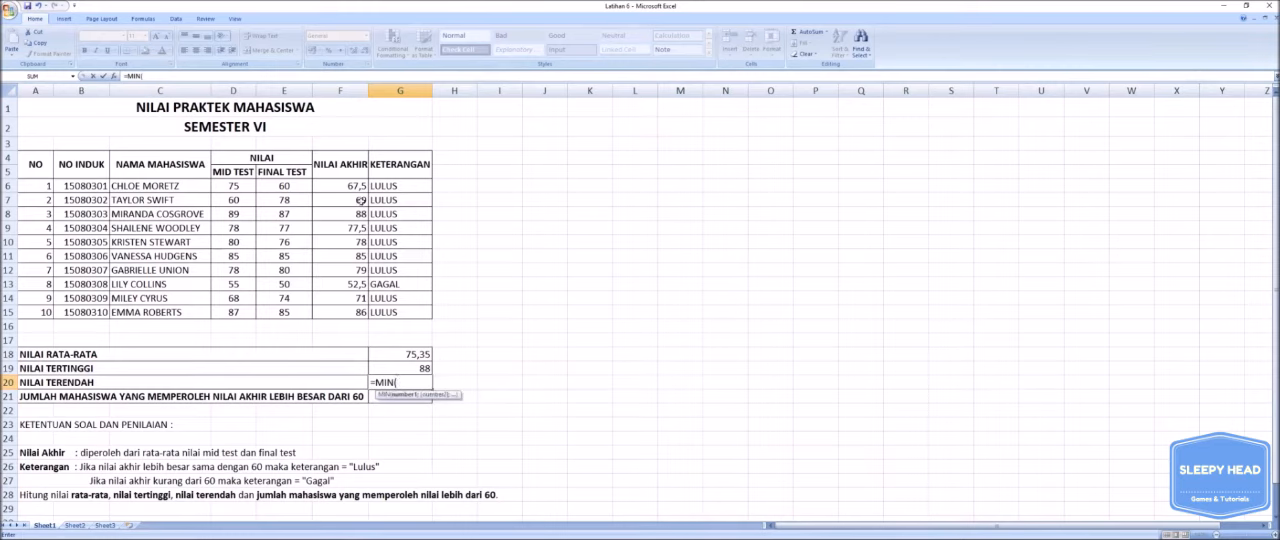
pyautogui.click(354, 189)
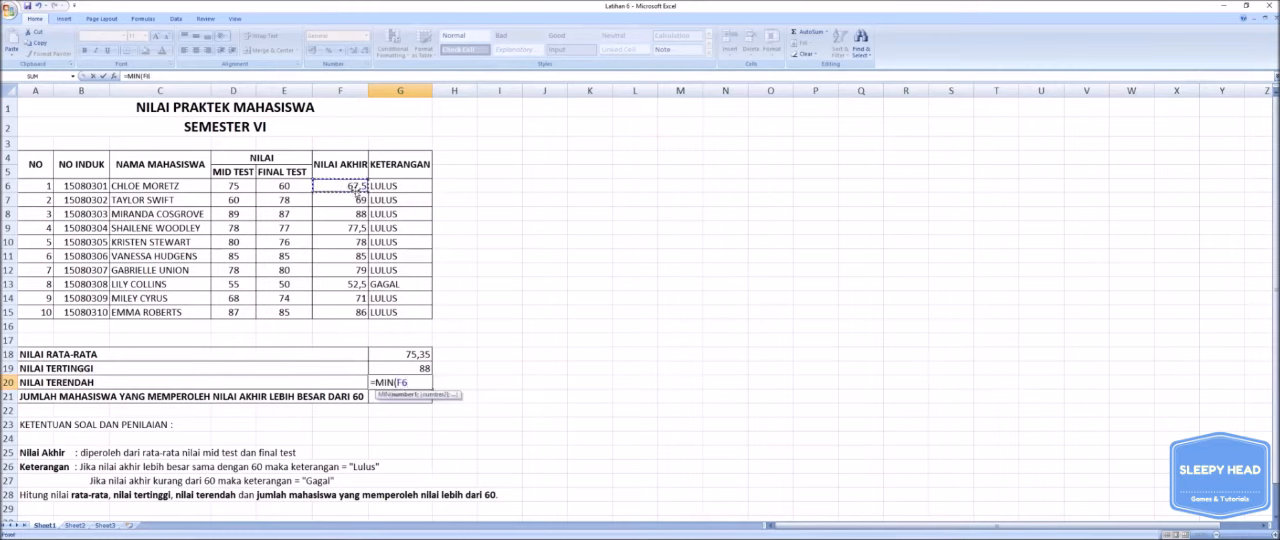
pyautogui.moveTo(355, 189); pyautogui.dragTo(356, 314)
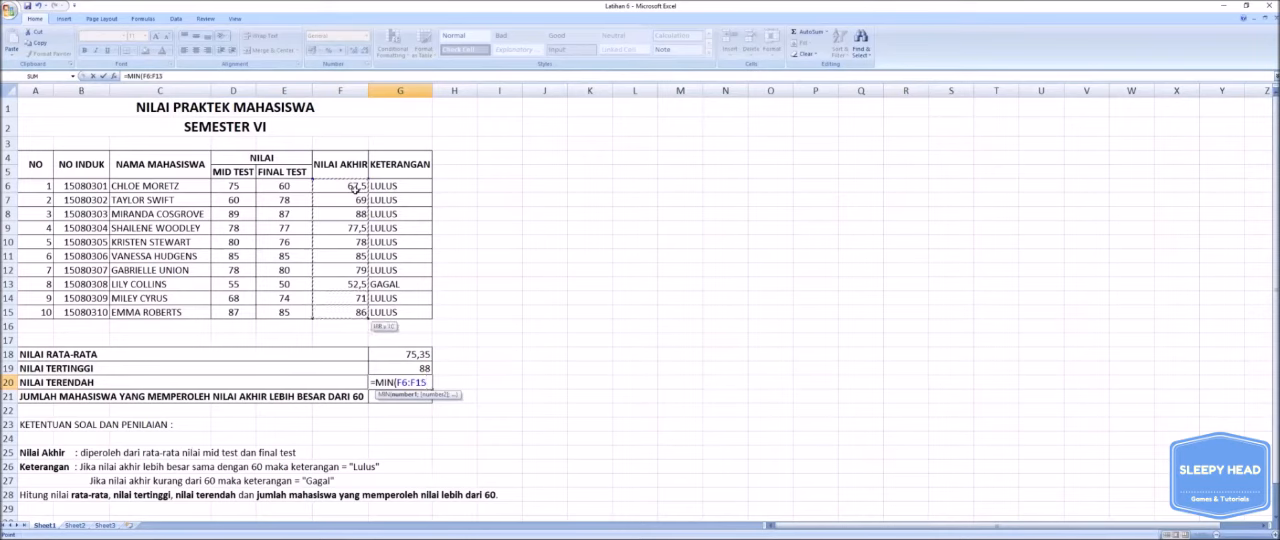
pyautogui.write(')')
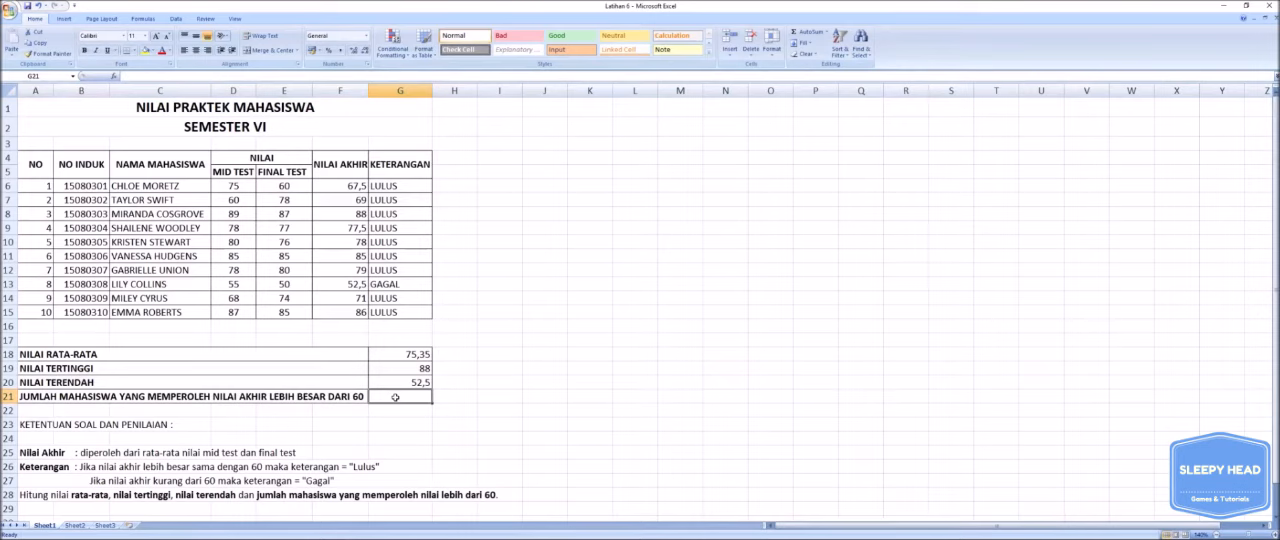
# - Try to enter =COUNTIF(F6:F15;>=60) in G21 to count the students with a final score of at least 60
pyautogui.doubleClick(396, 397)
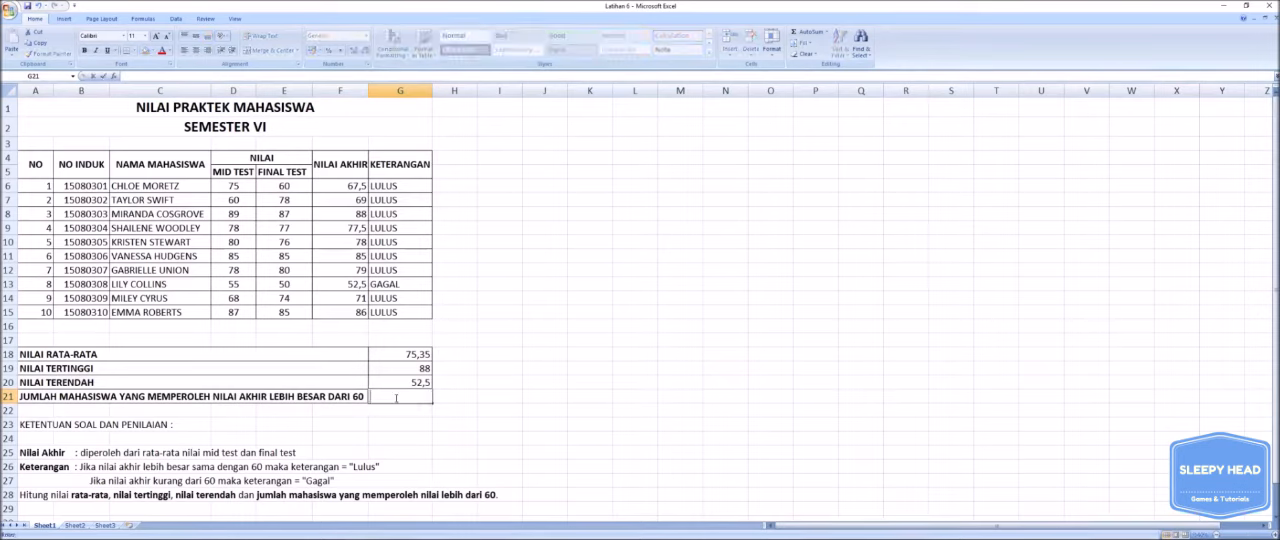
pyautogui.write('=COUNT')
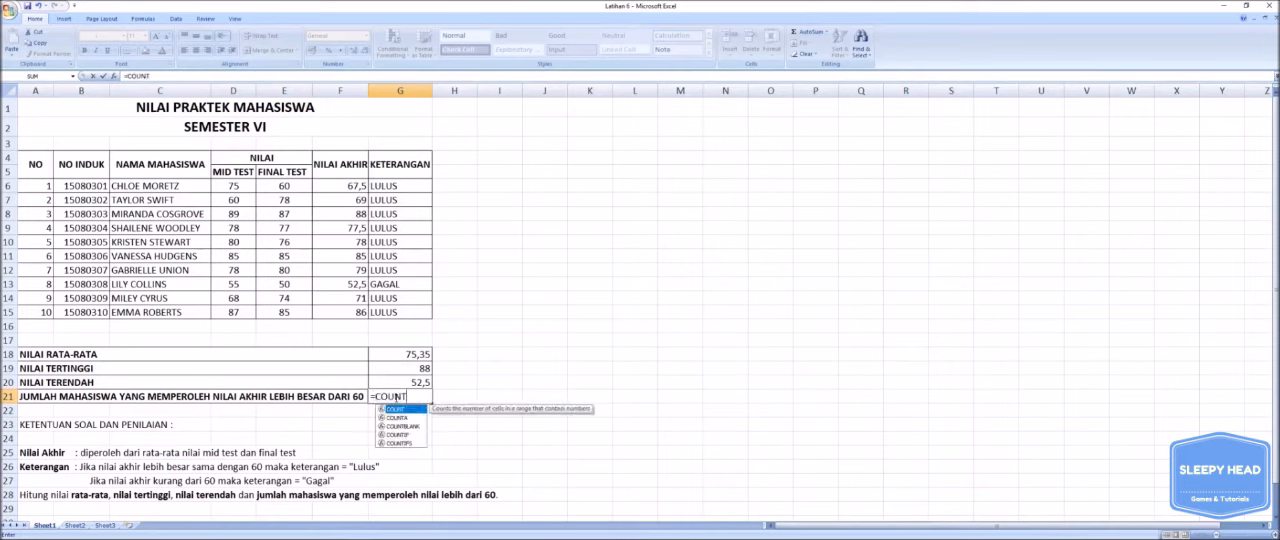
pyautogui.write('IF')
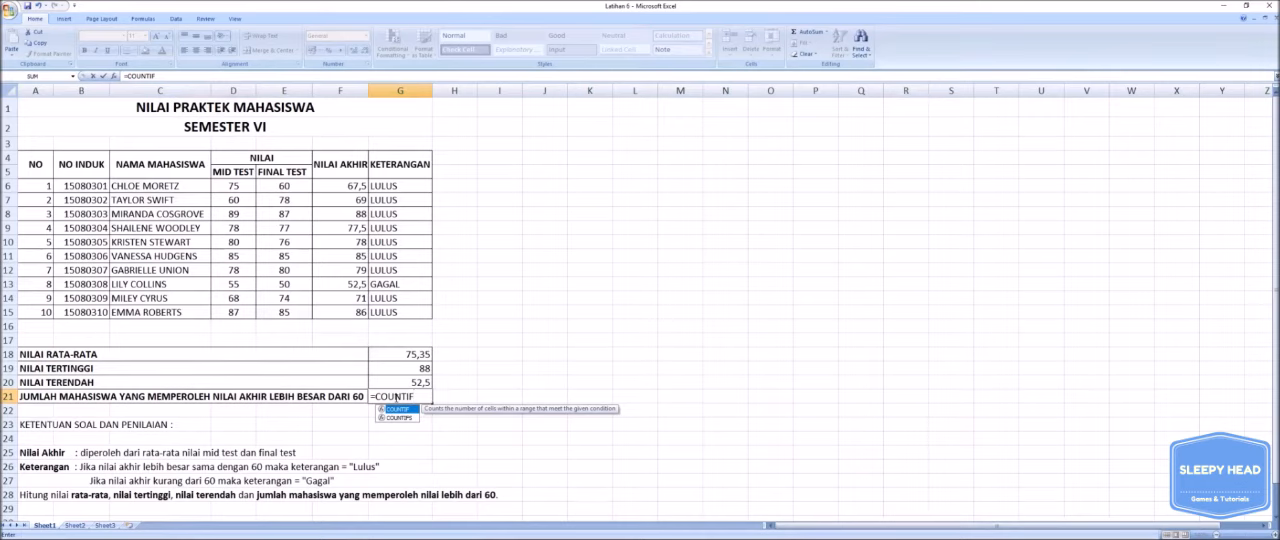
pyautogui.write('(')
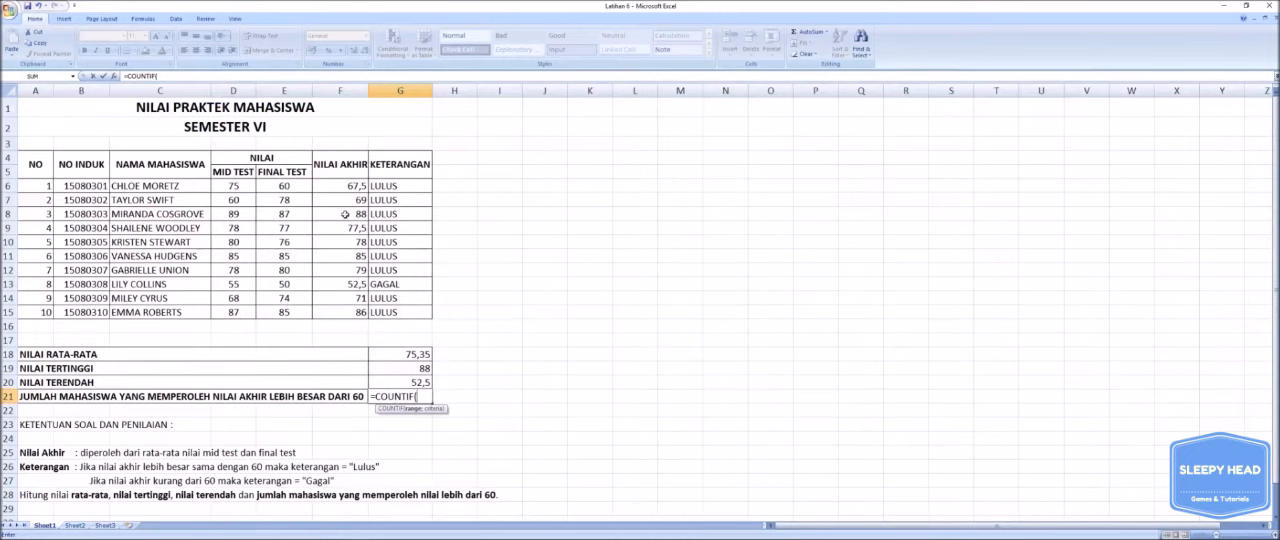
pyautogui.click(343, 186)
pyautogui.moveTo(343, 186); pyautogui.dragTo(345, 298)
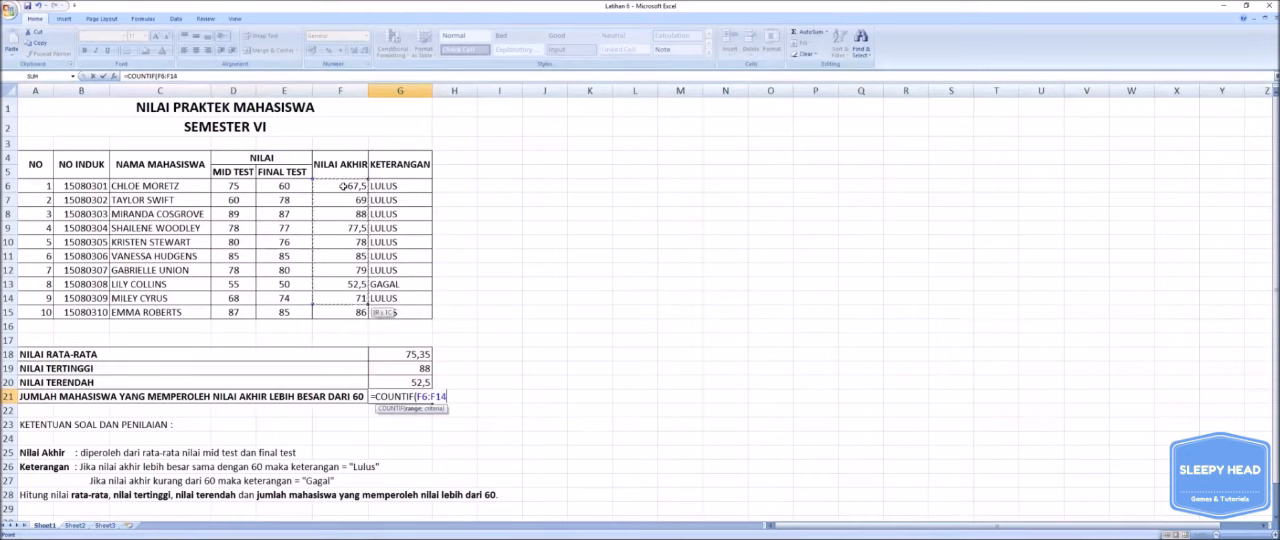
pyautogui.moveTo(345, 298); pyautogui.dragTo(345, 312)
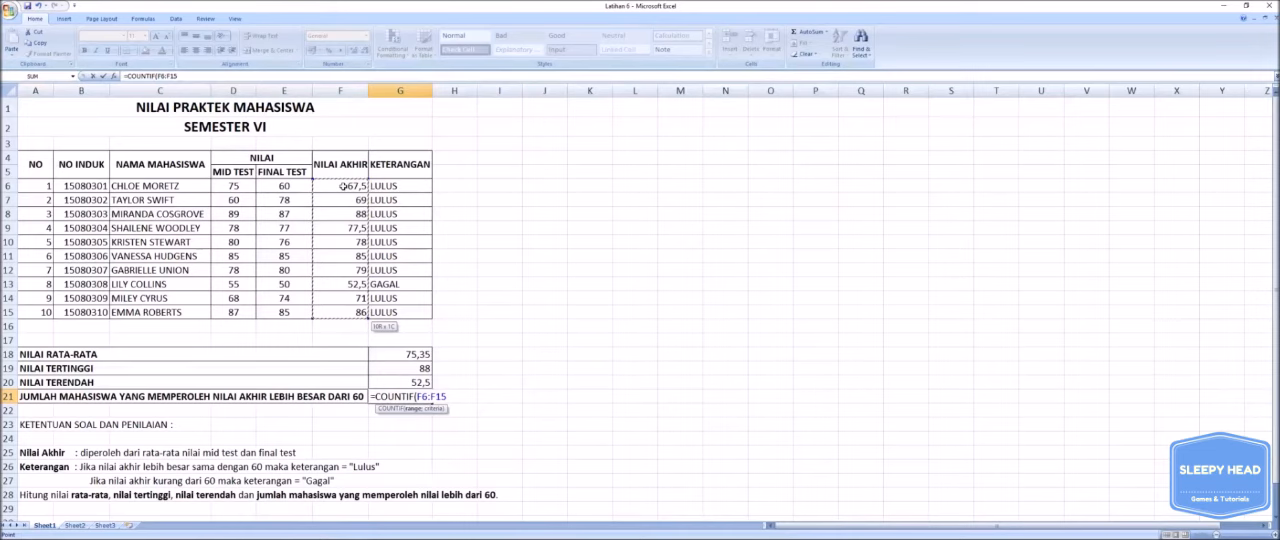
pyautogui.write(';')
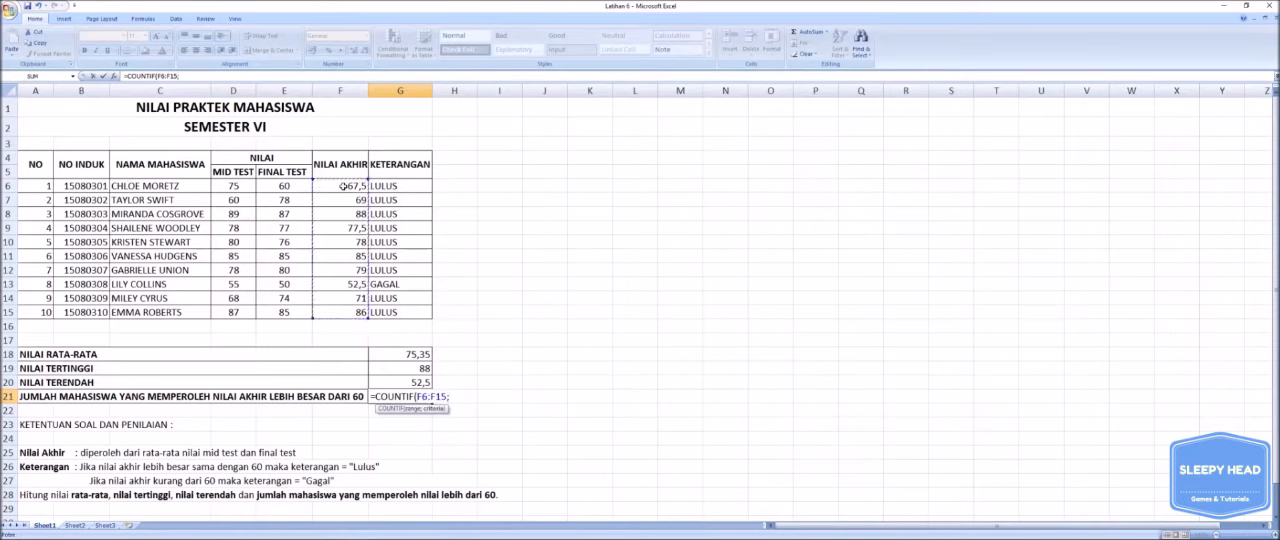
pyautogui.write('>=60')
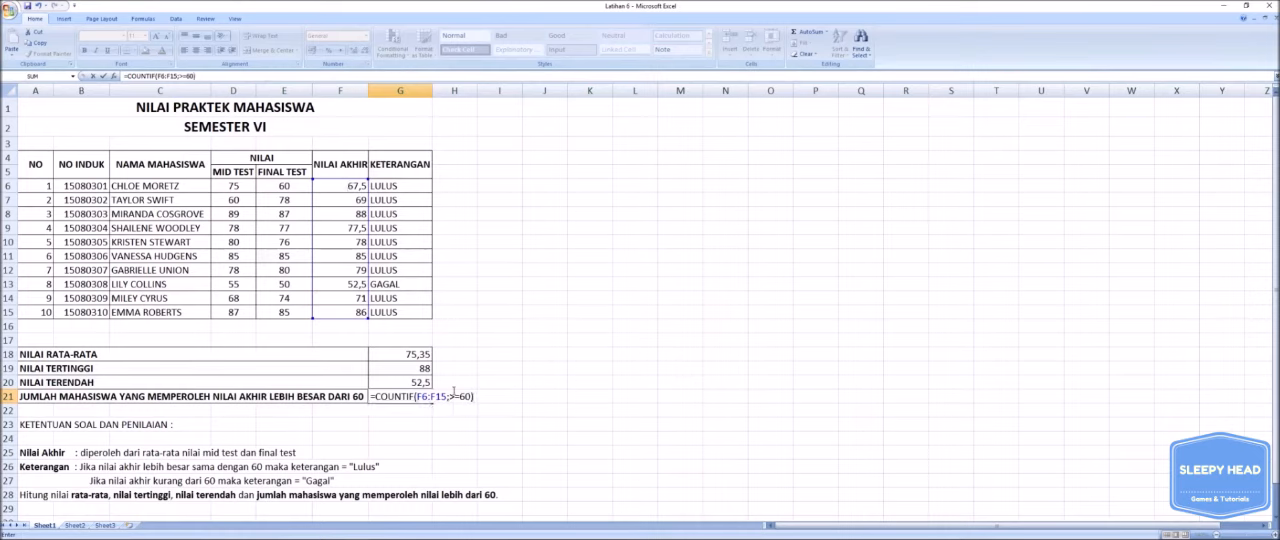
pyautogui.press('Return')
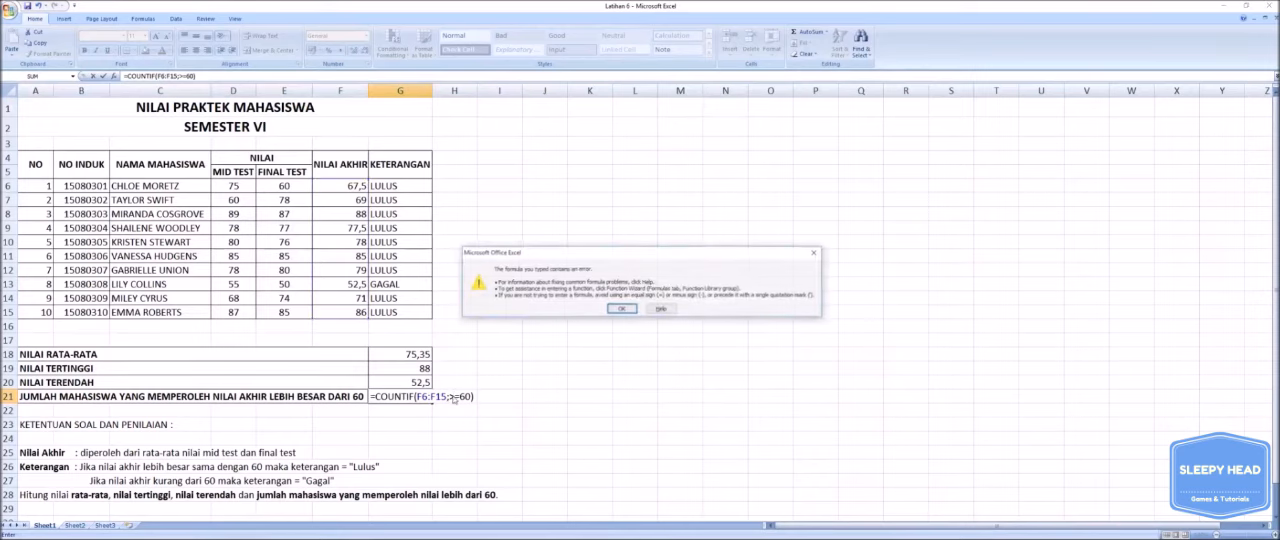
pyautogui.click(621, 308)
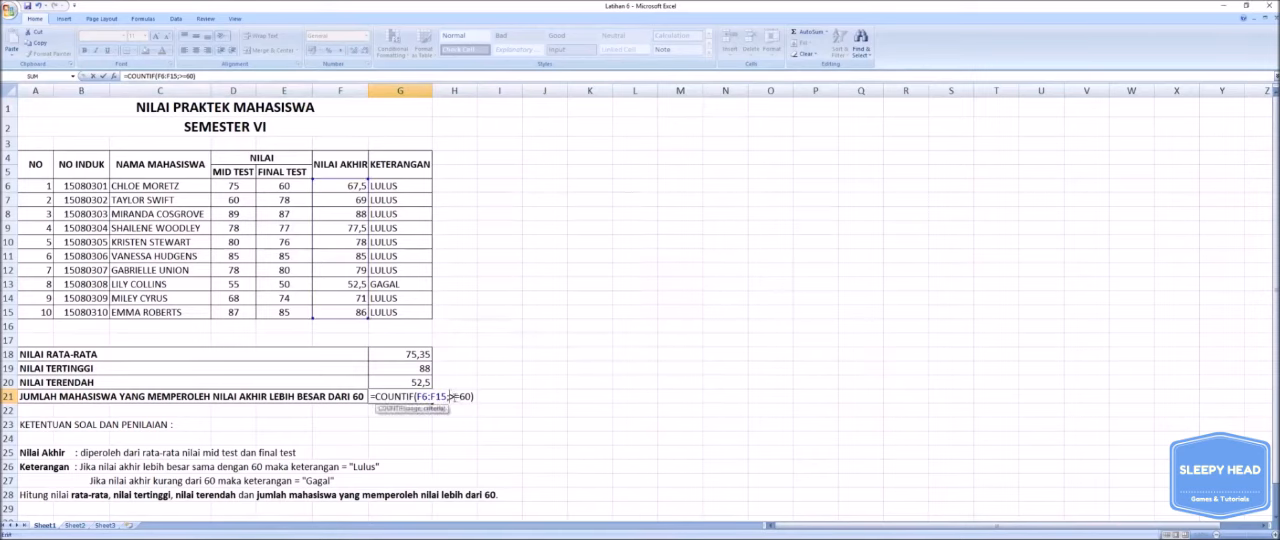
# - Put the COUNTIF criterion in G21 in quotation marks so the formula reads =COUNTIF(F6:F15;">=60")
pyautogui.click(453, 397)
pyautogui.write('"')
pyautogui.press('Right')
pyautogui.press('Right')
pyautogui.press('Right')
pyautogui.press('Right')
pyautogui.write('"')
pyautogui.press('Return')
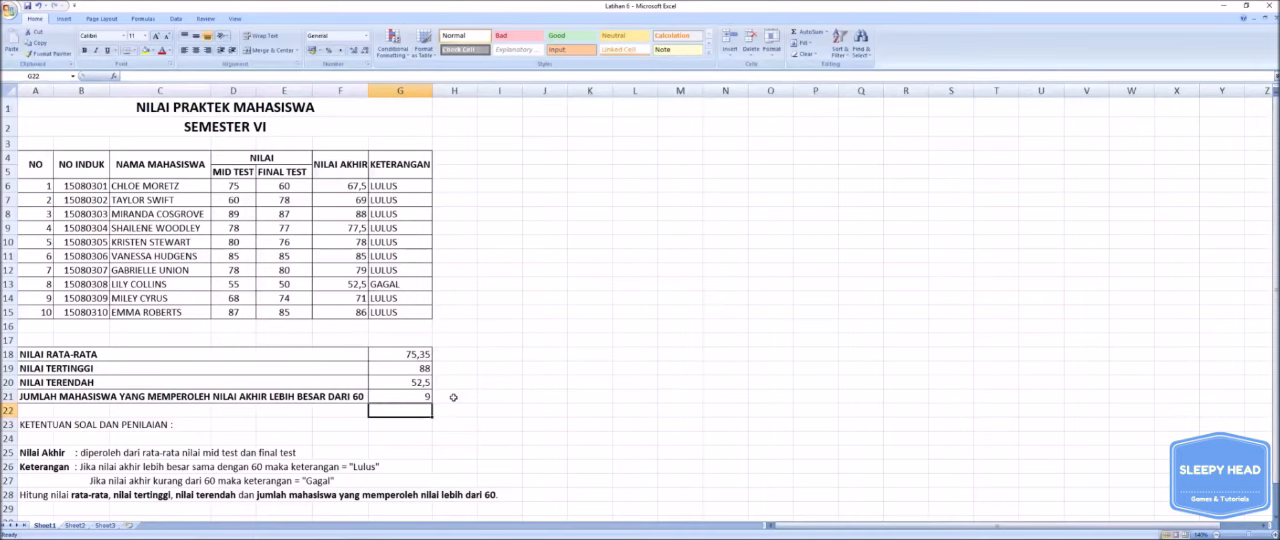
# - Review the COUNTIF formula in G21 and check it against the NILAI AKHIR of the eighth student in F13
pyautogui.press('Up')
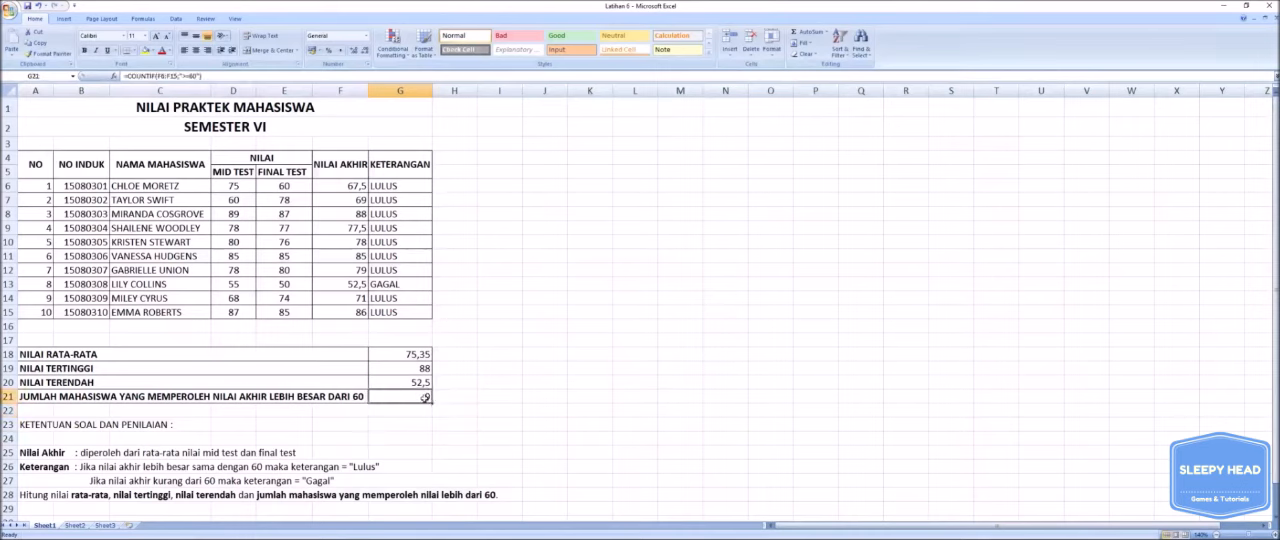
pyautogui.press('F2')
pyautogui.click(548, 398)
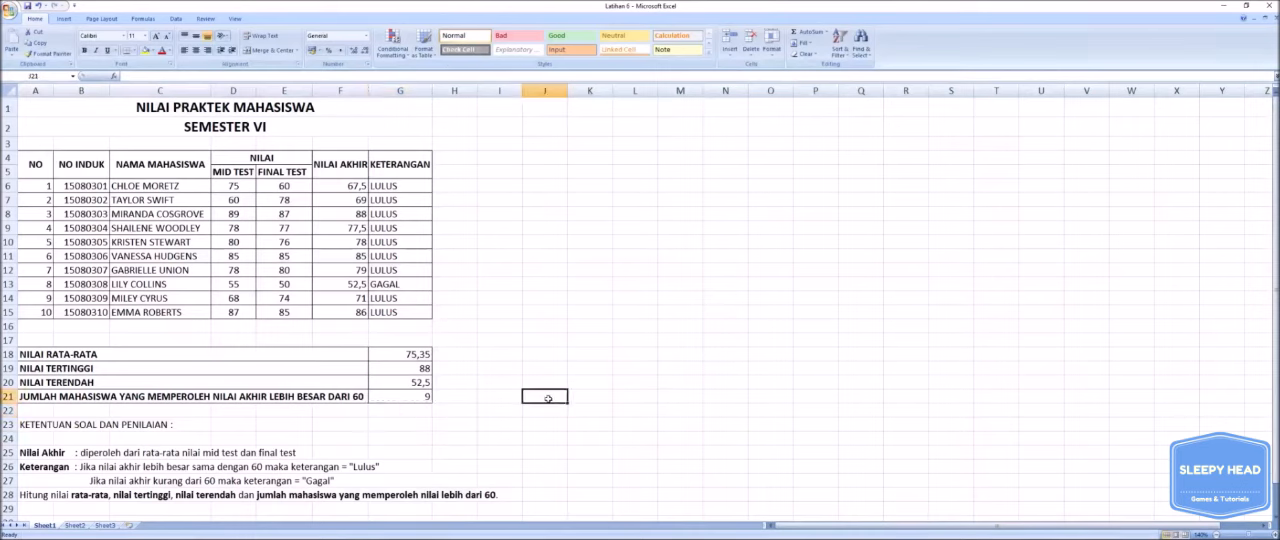
pyautogui.doubleClick(415, 396)
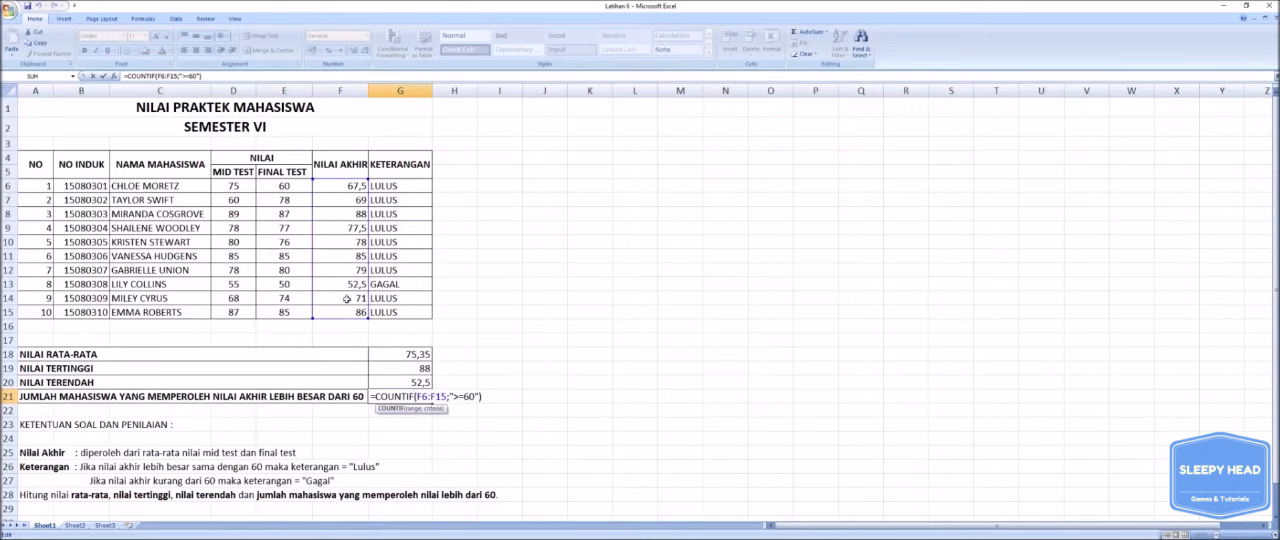
pyautogui.click(513, 400)
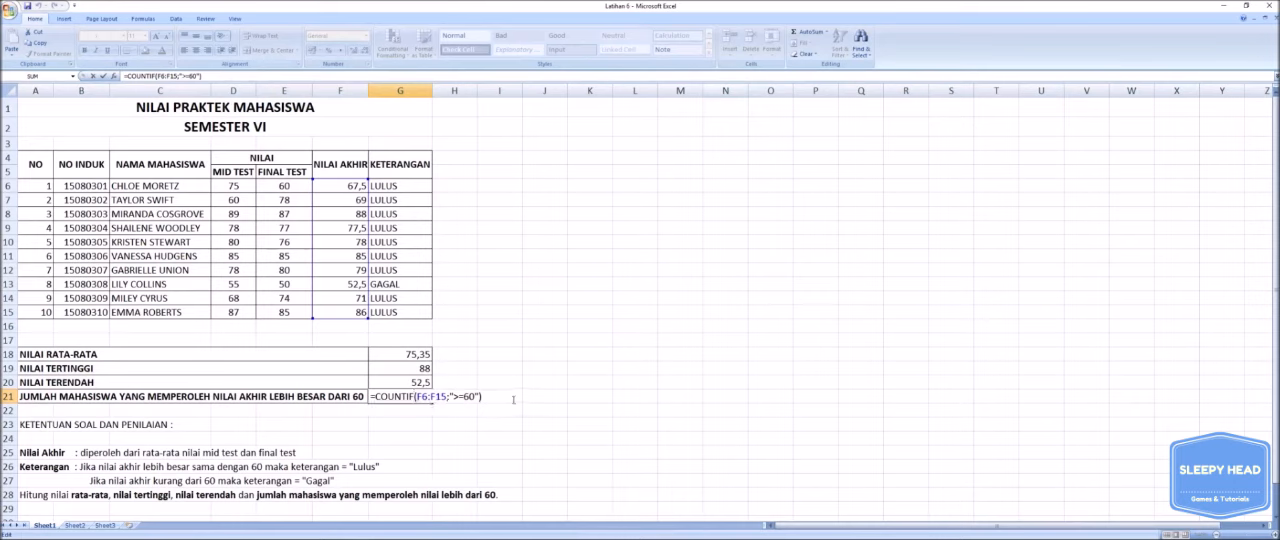
pyautogui.press('Return')
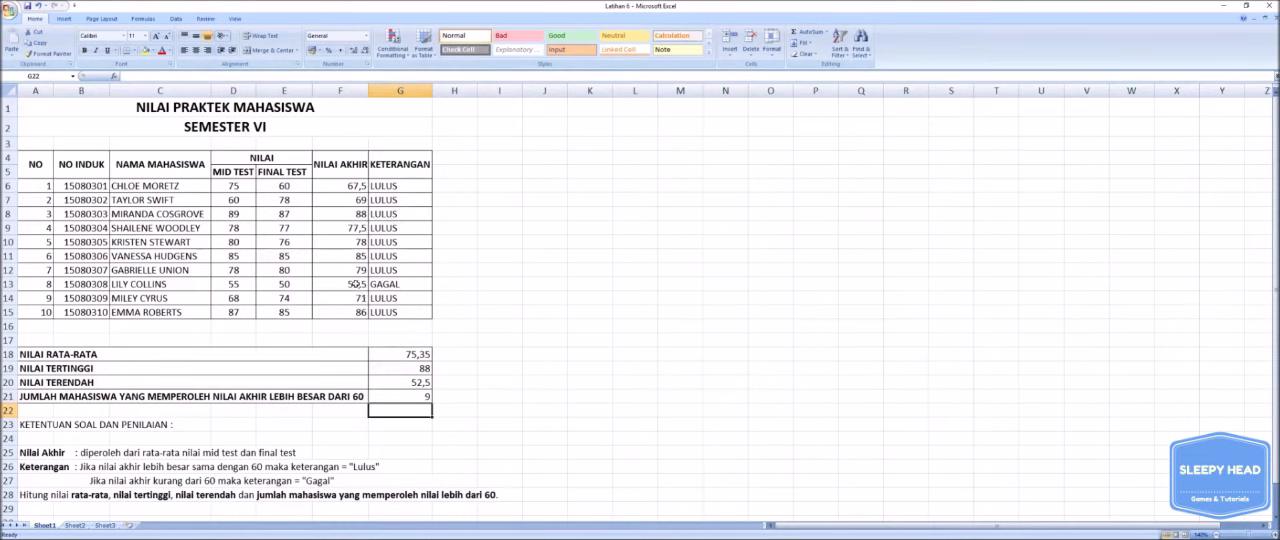
pyautogui.click(355, 284)
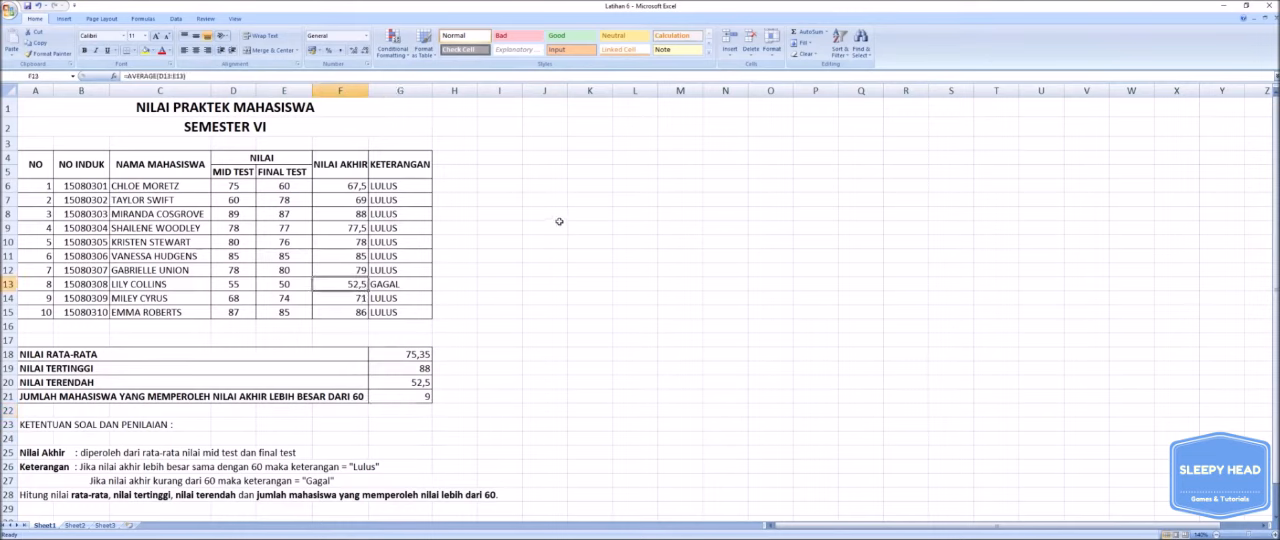